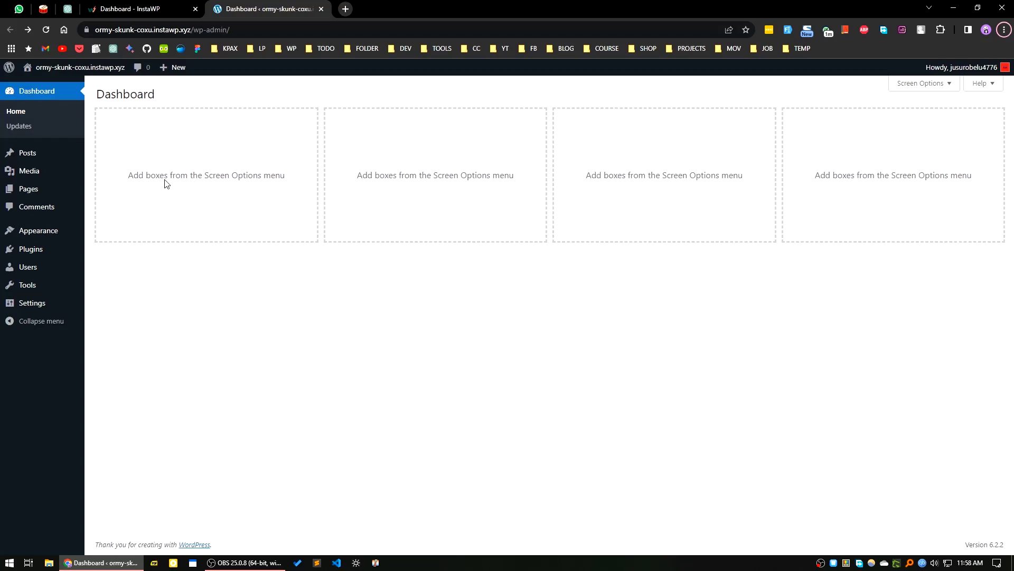
Step: Install the Astra theme from Appearance > Themes > Add New and activate it
mouse_move(46, 233)
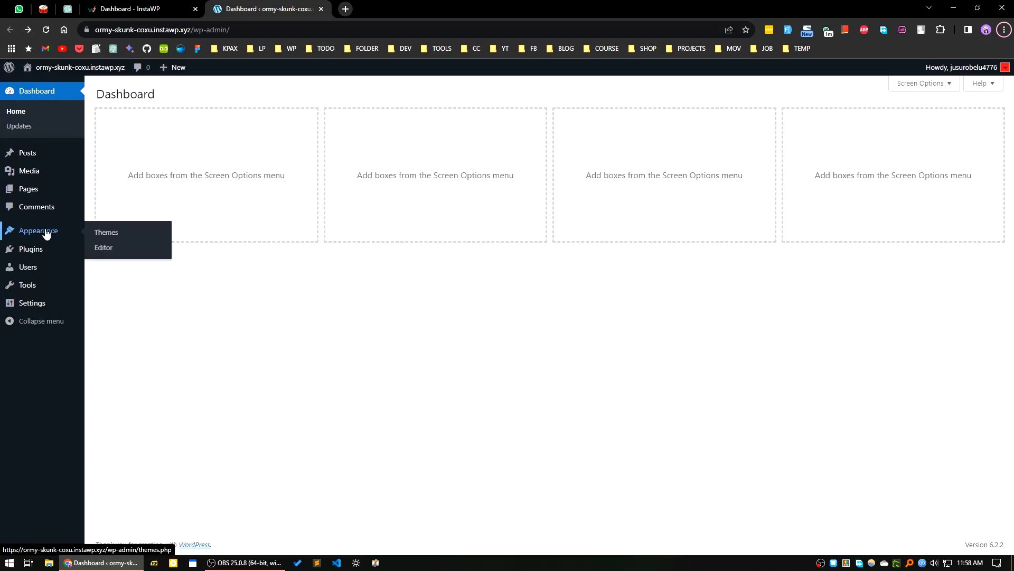
click(106, 232)
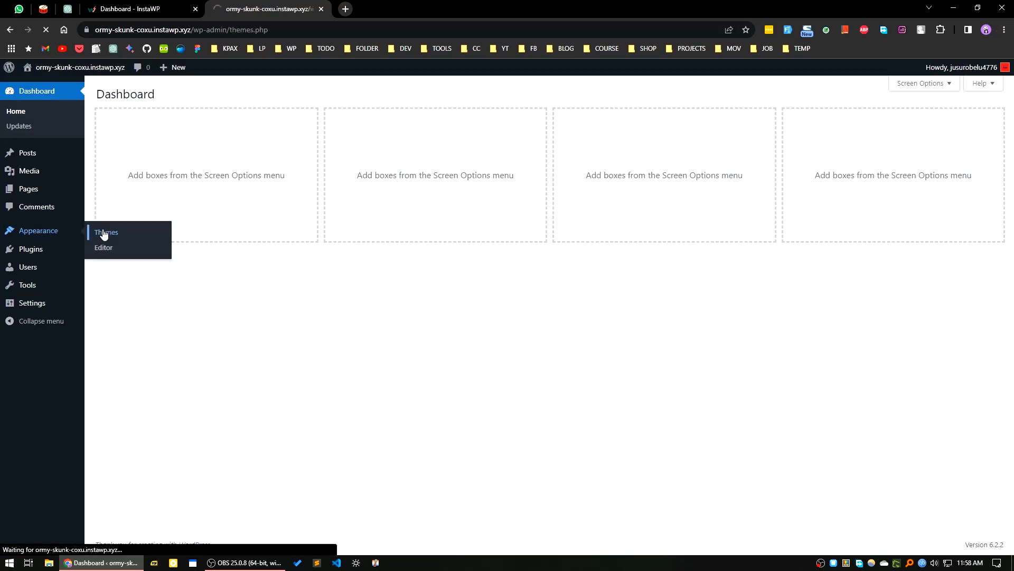
click(180, 95)
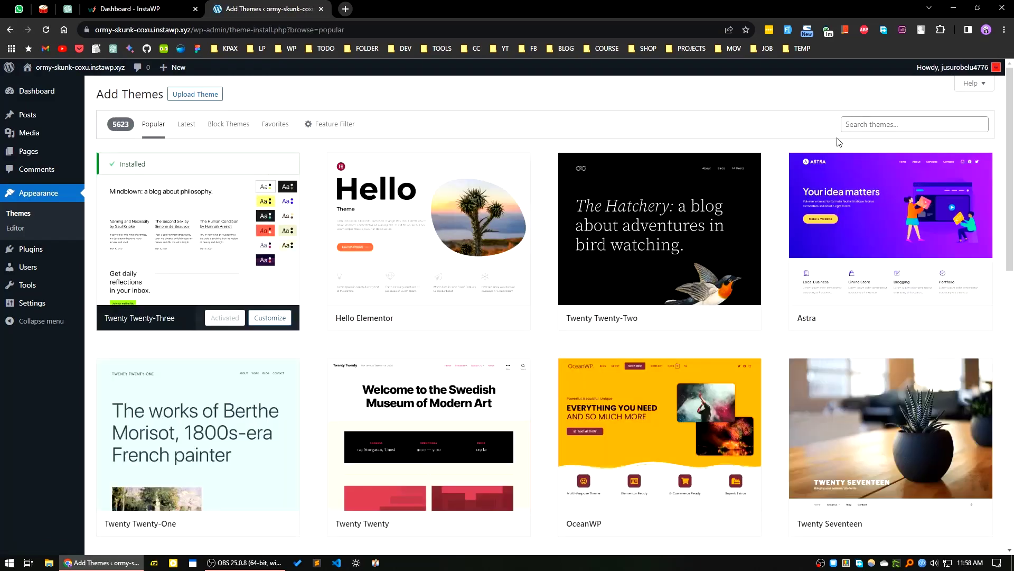
mouse_move(904, 330)
click(929, 318)
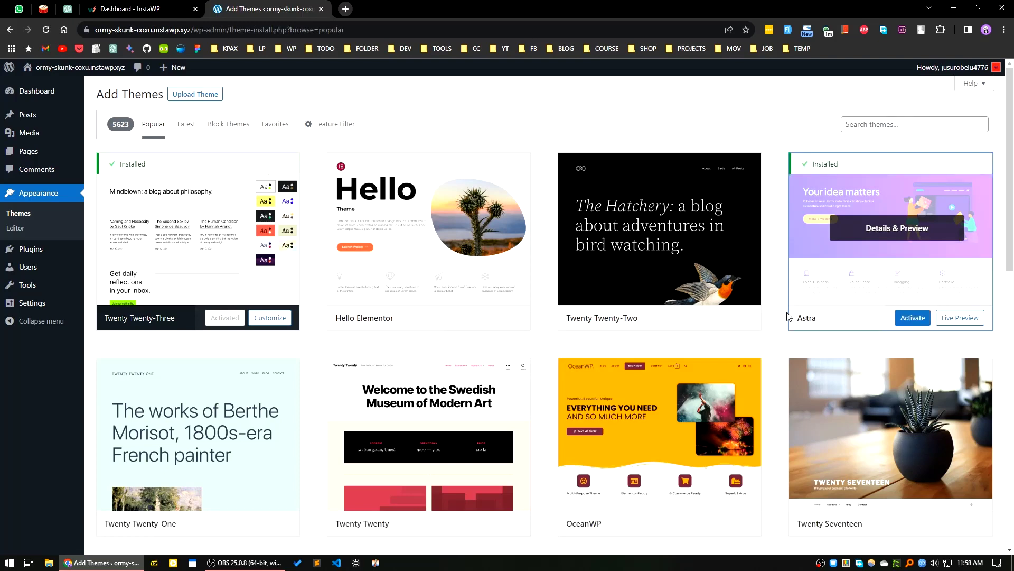
click(913, 317)
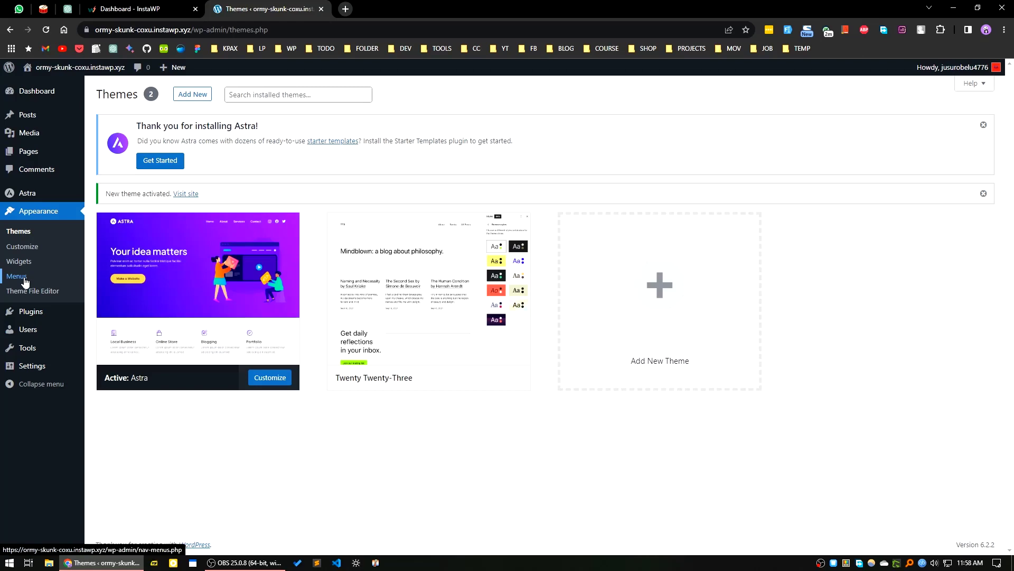
Step: Search the plugin directory for 'movie', then install and activate My Movie Database
mouse_move(77, 316)
click(109, 328)
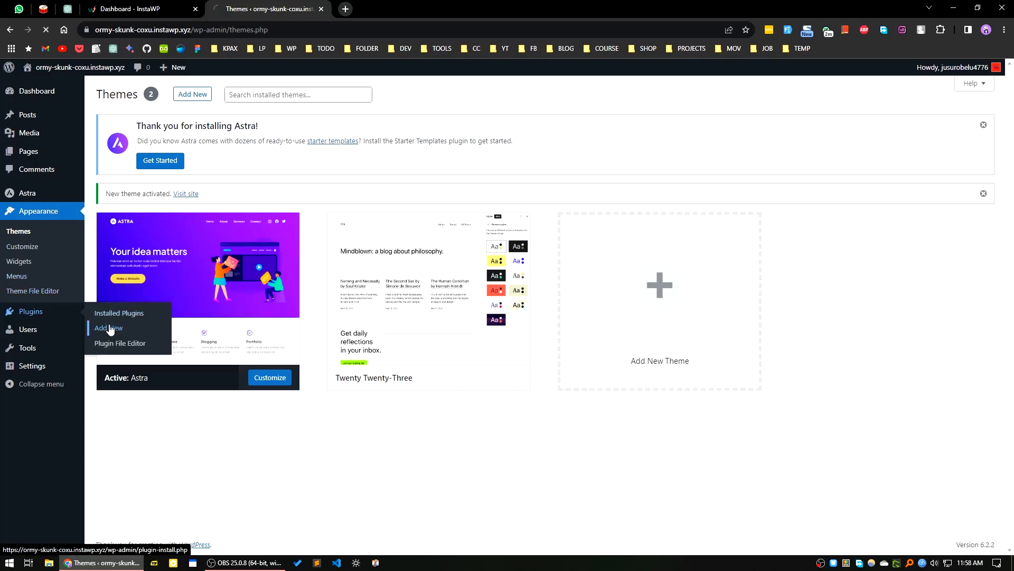
click(868, 188)
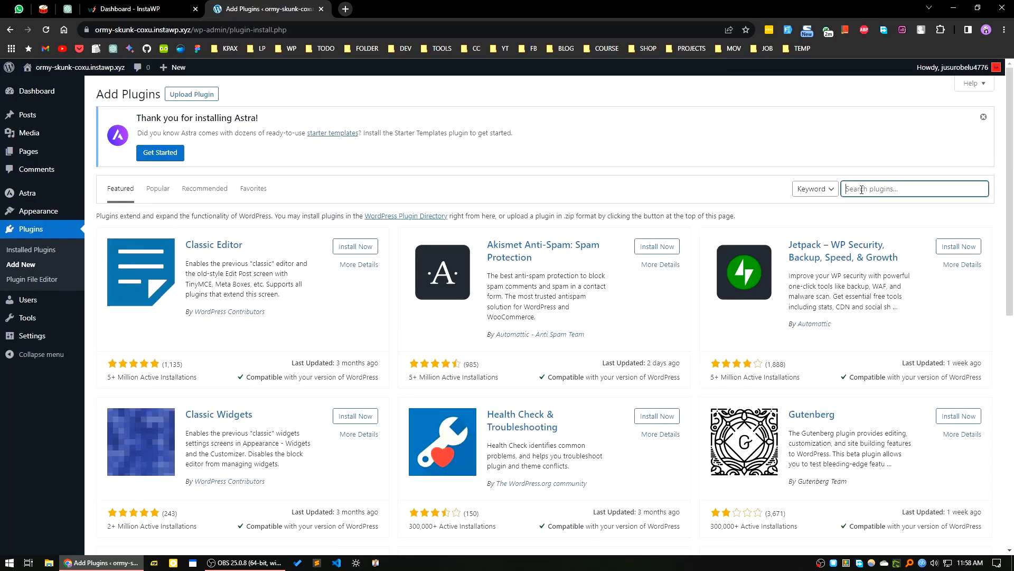
text(movie)
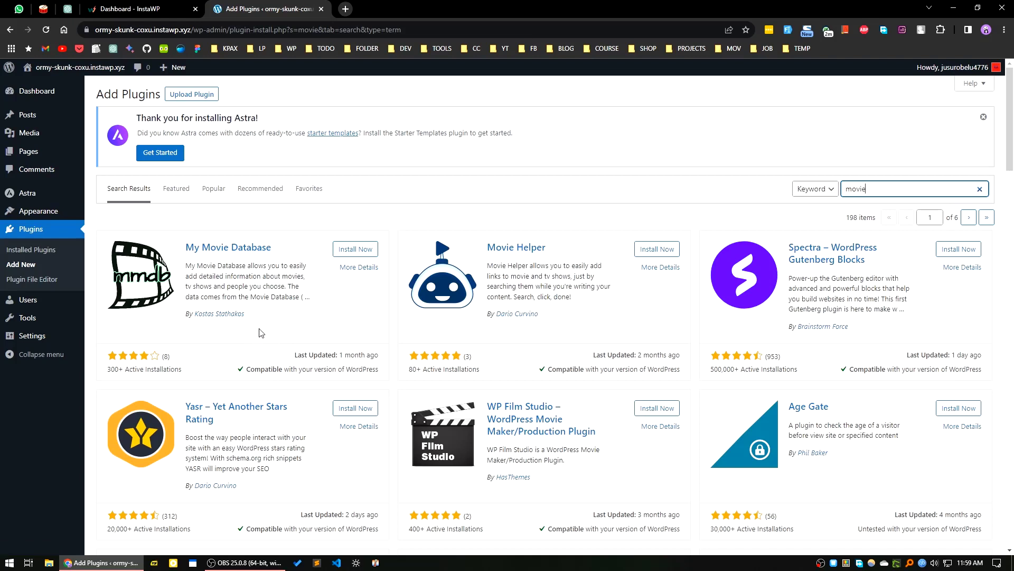
click(353, 250)
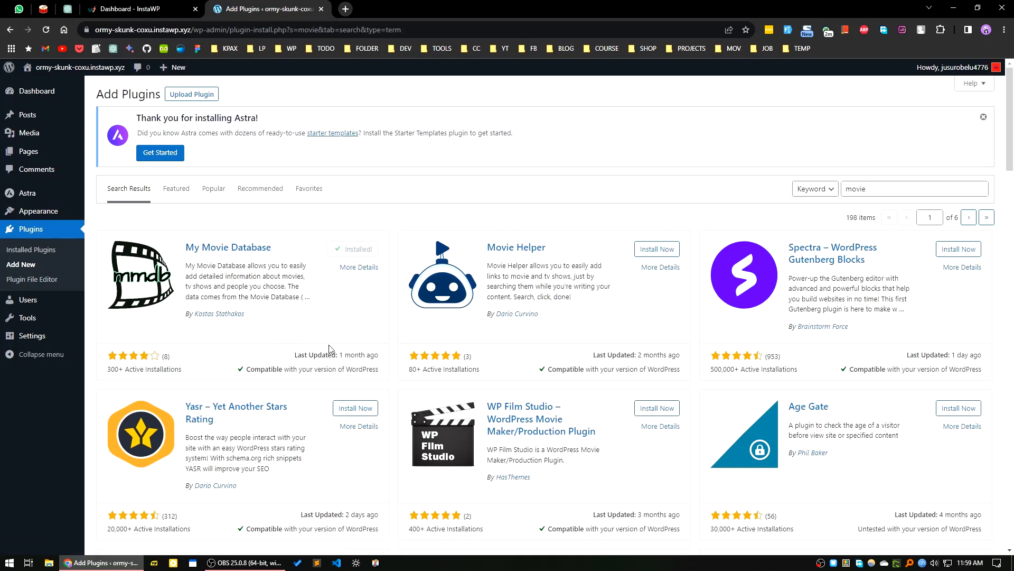
click(359, 250)
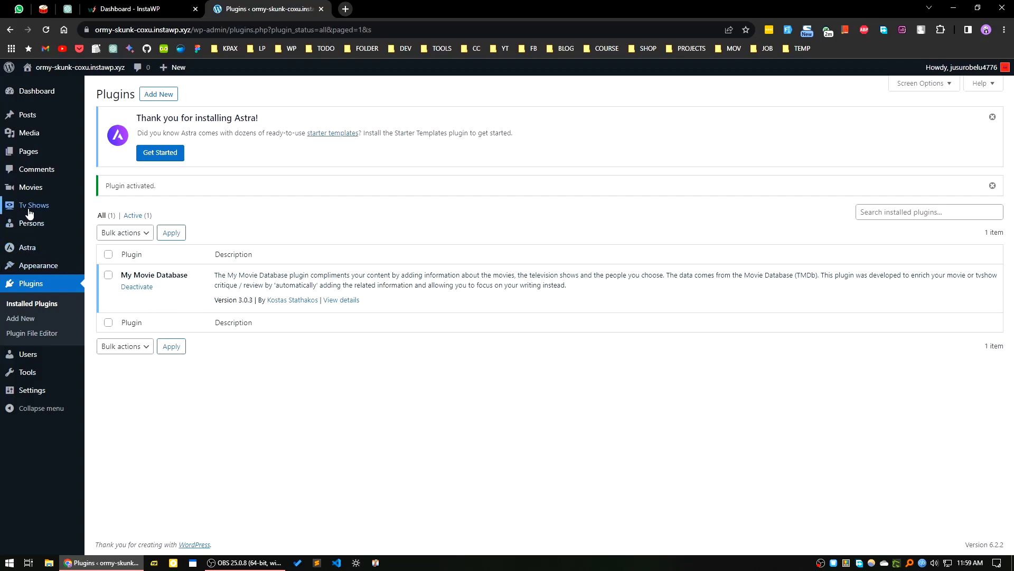
Step: Open the Movies, Tv Shows and Persons lists in tabs, then close all but Movies
middle_click(35, 191)
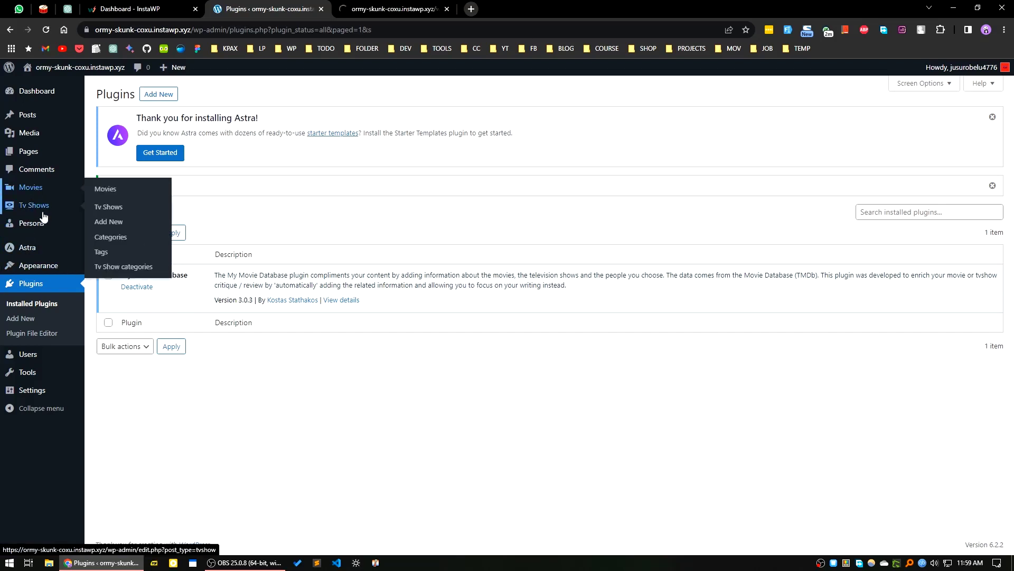
middle_click(34, 207)
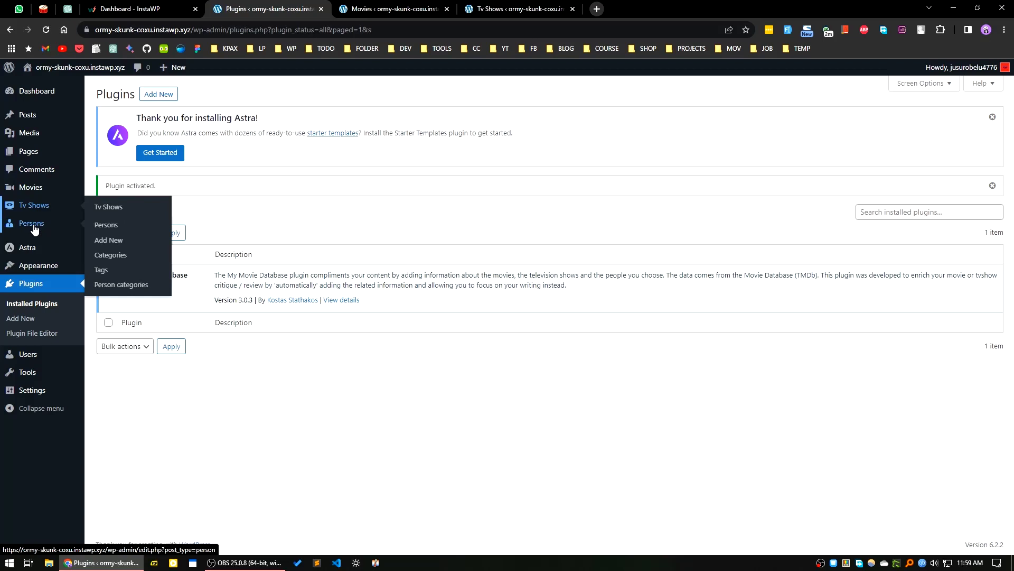
middle_click(33, 227)
click(645, 6)
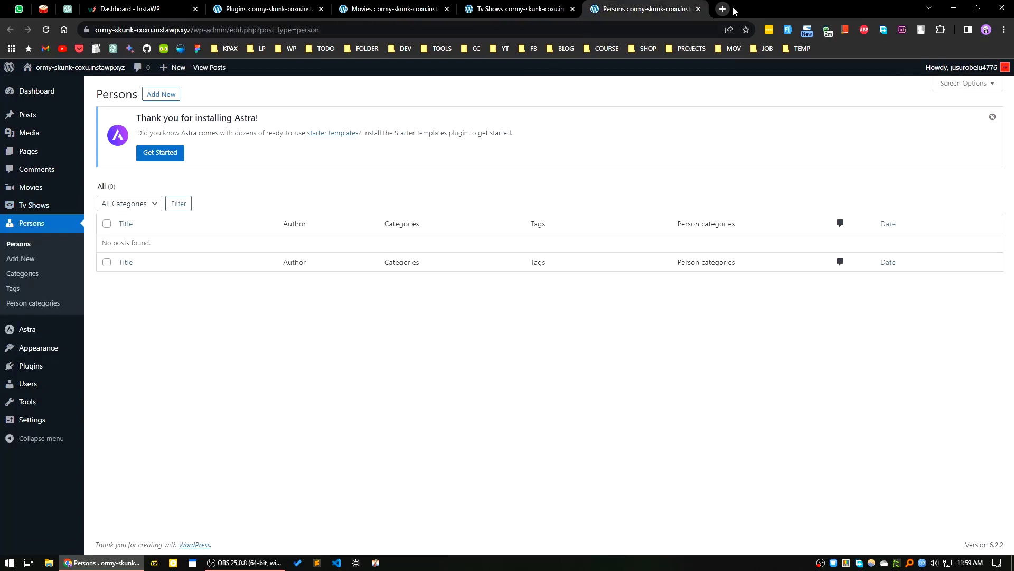
click(698, 9)
click(449, 15)
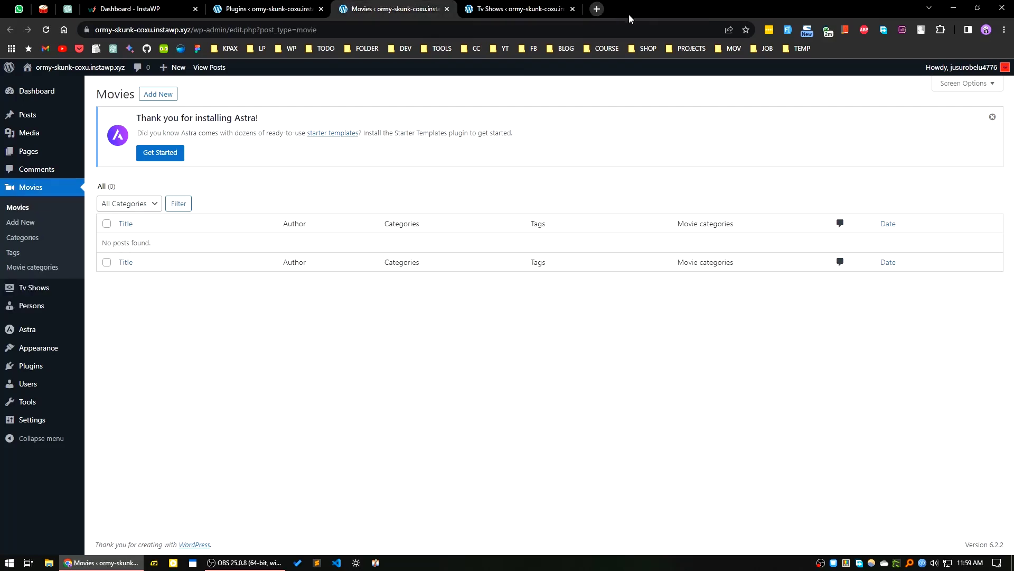
click(572, 9)
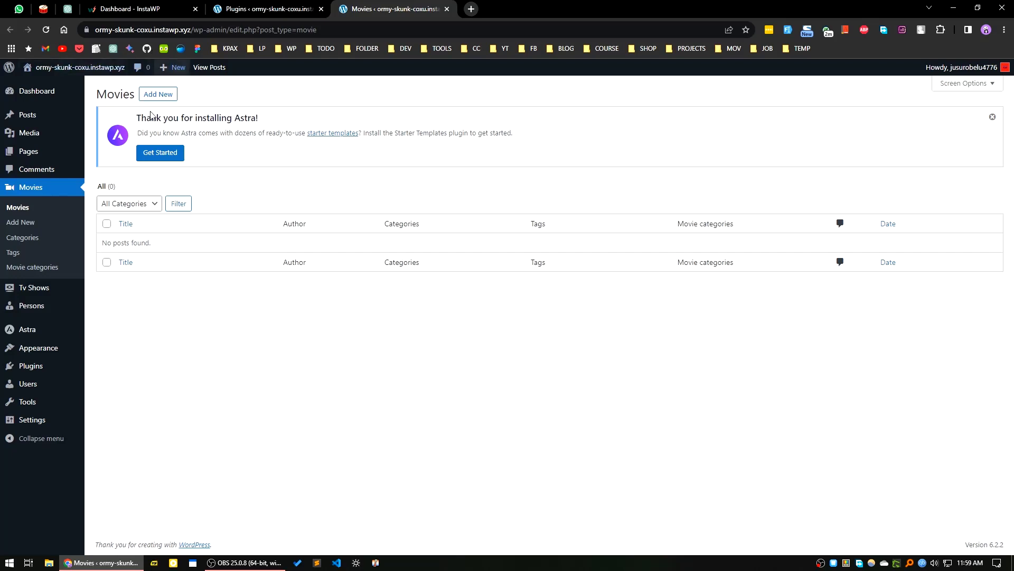
Step: Add a new Movie post and dismiss the 'Welcome to the block editor' guide
click(158, 95)
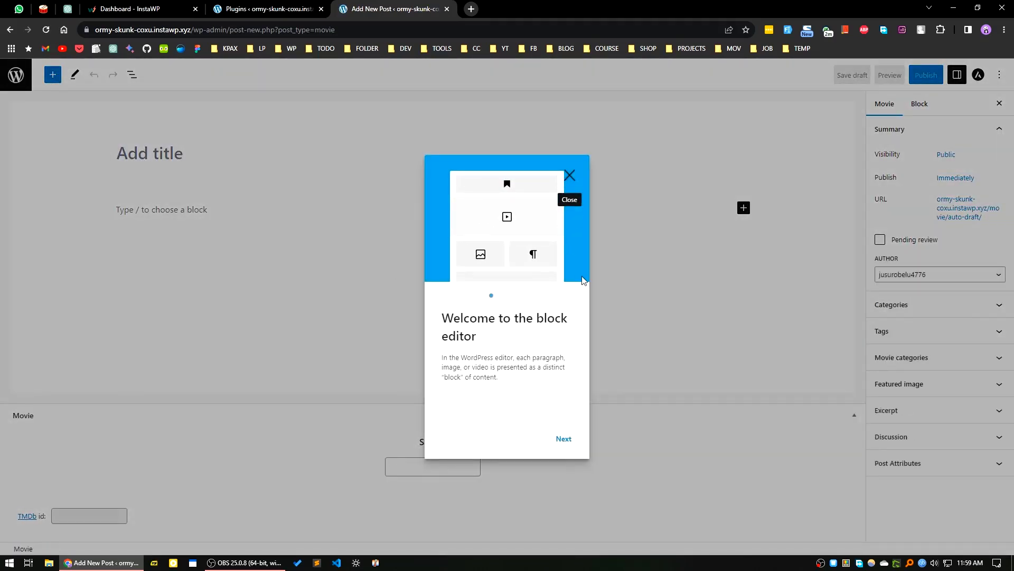
click(569, 175)
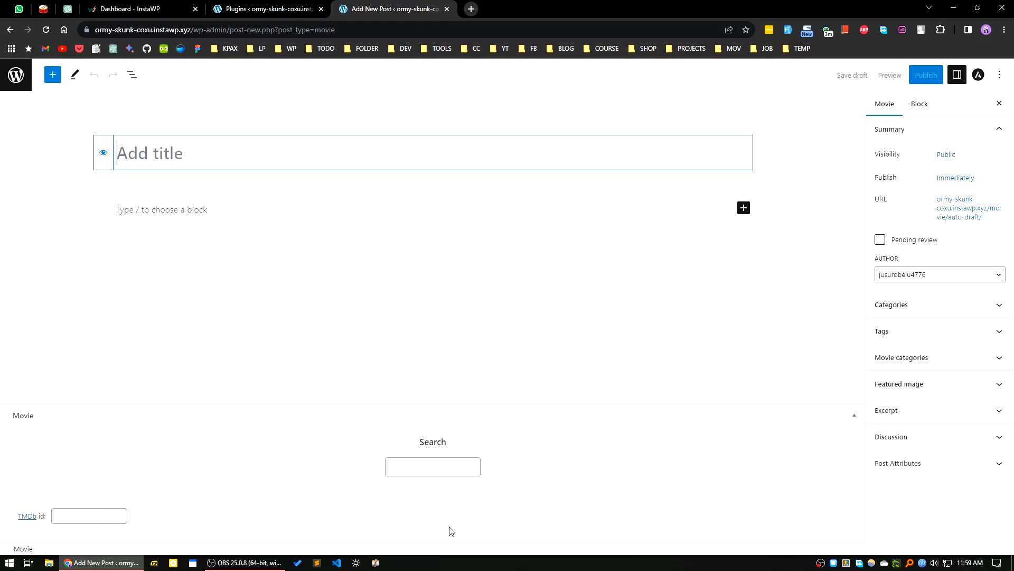
Step: Search TMDb for 'dune' in the Movie box and select Dune (2021)
click(430, 472)
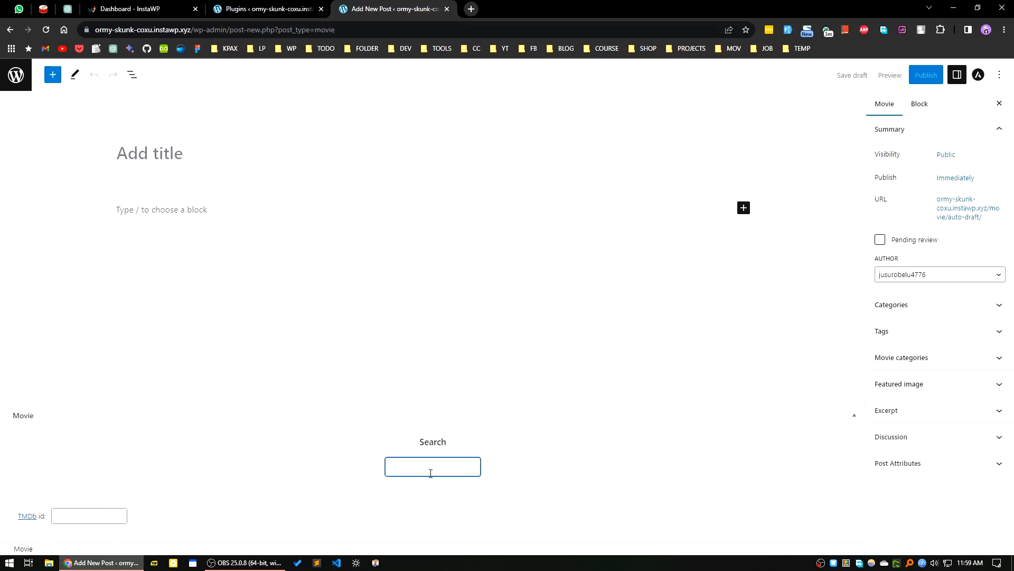
text(dune)
scroll(400, 427, down, 5)
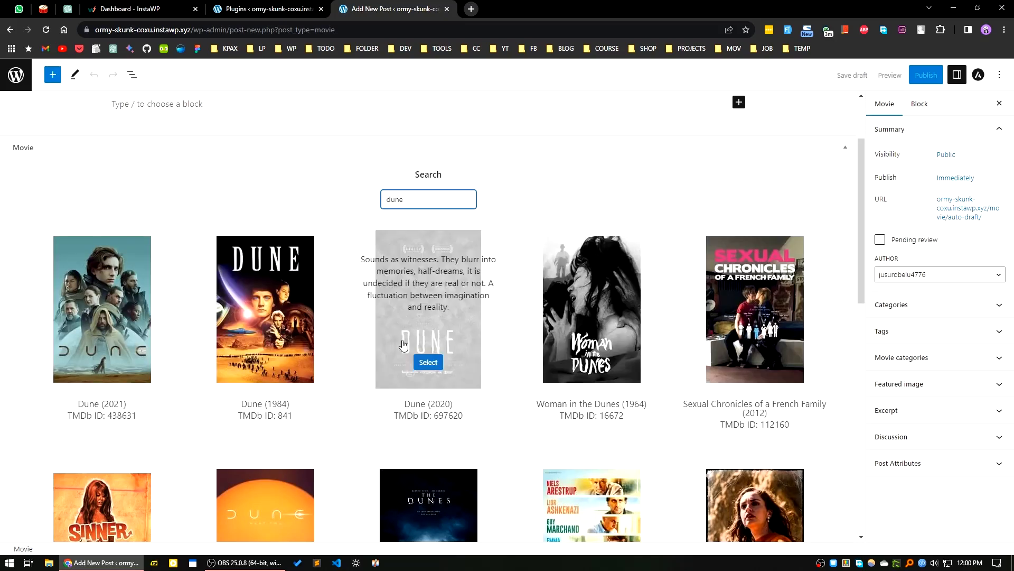
scroll(594, 430, down, 4)
scroll(594, 431, up, 6)
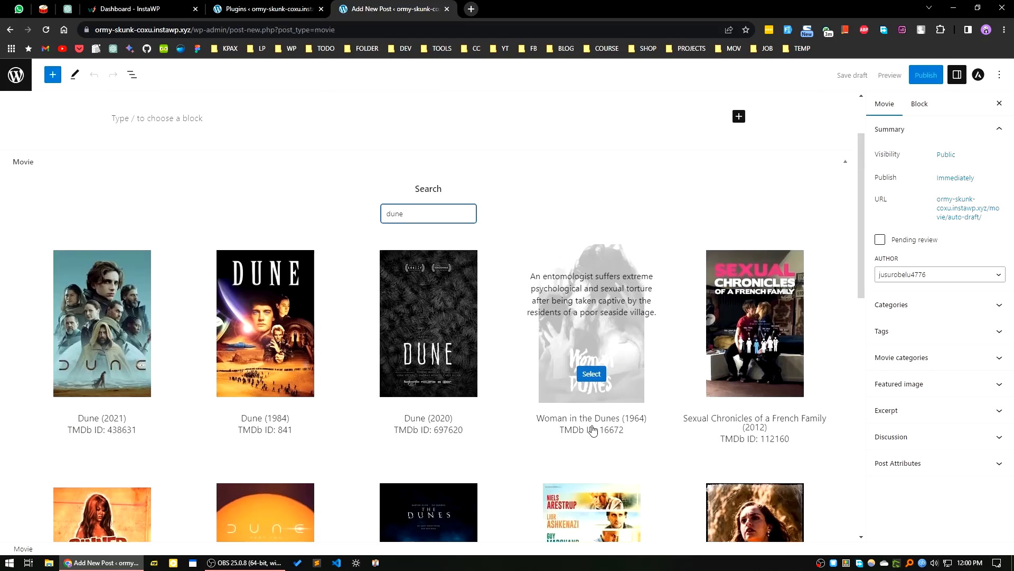
click(98, 493)
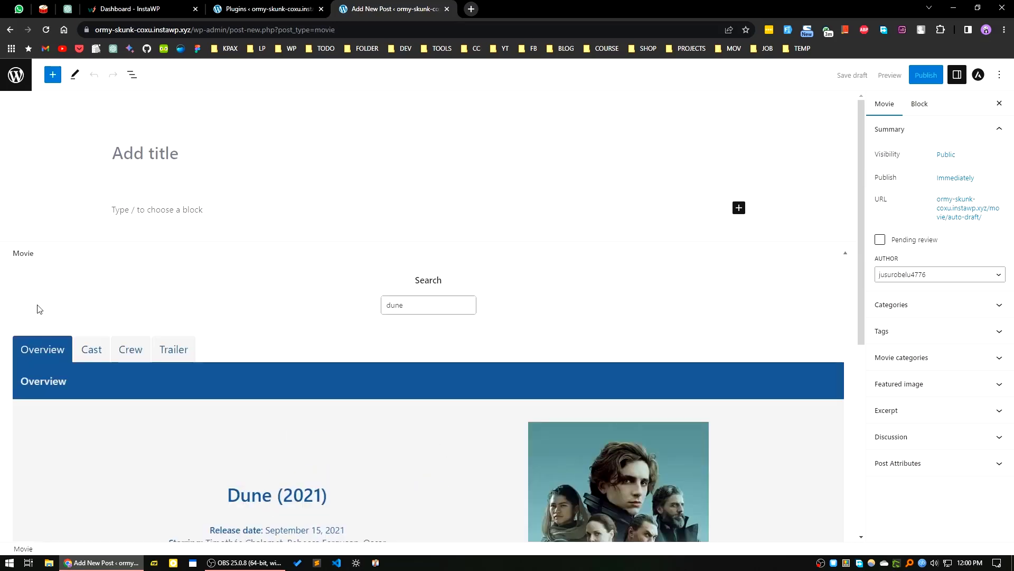
Step: Review the Dune details in the Cast, Crew, Trailer and Overview tabs
scroll(225, 306, down, 3)
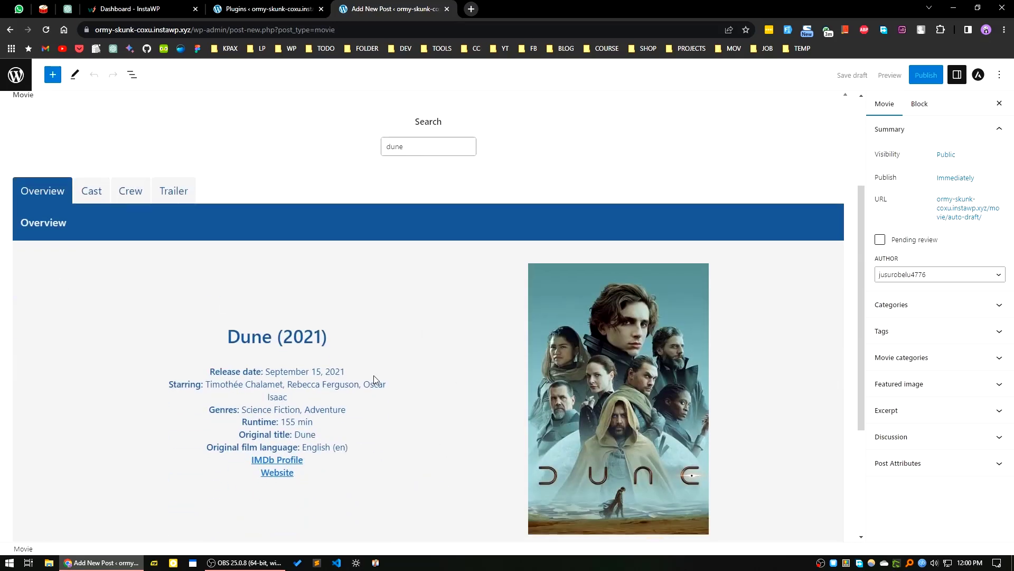
click(88, 196)
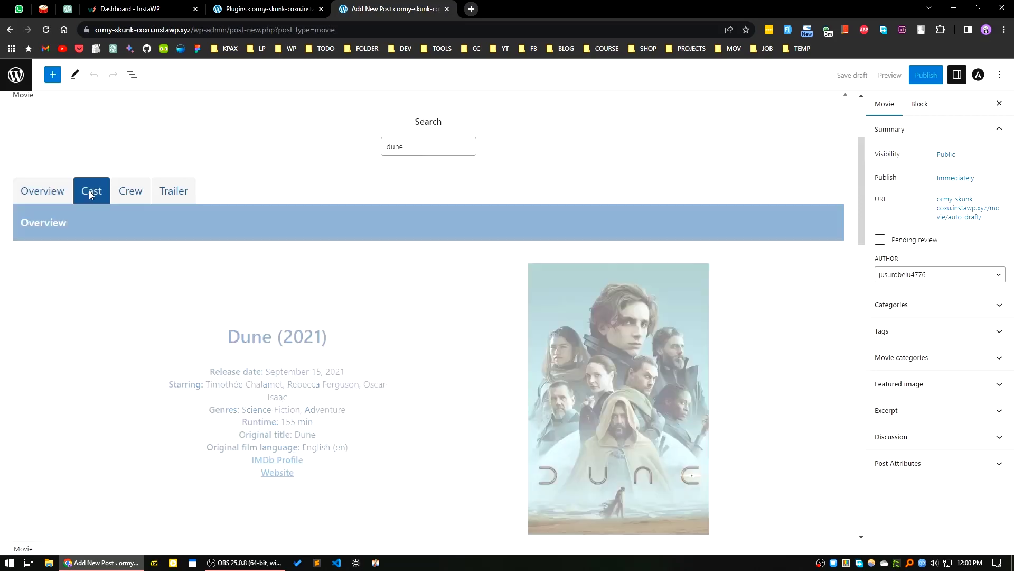
click(129, 198)
click(163, 191)
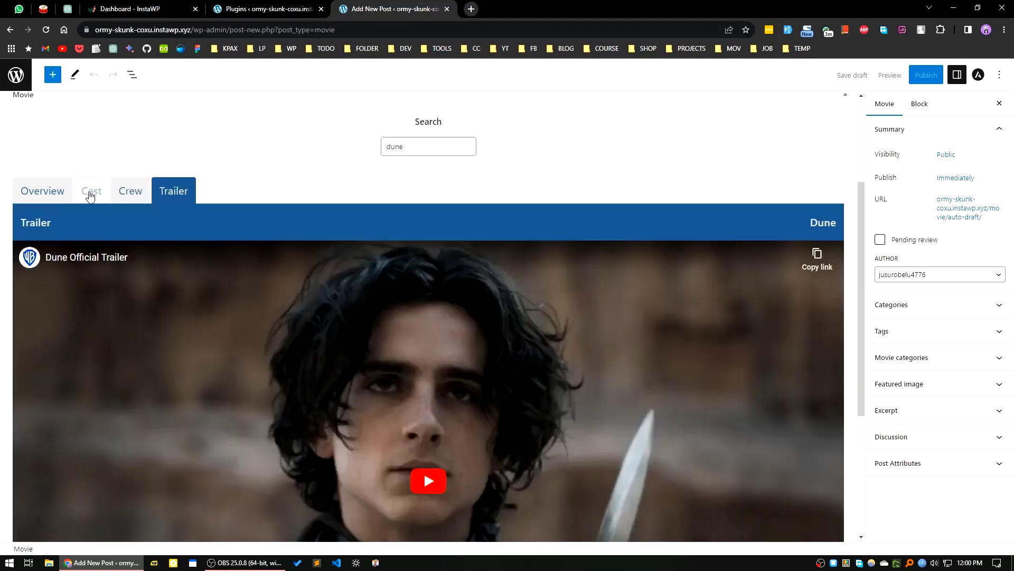
scroll(197, 386, up, 1)
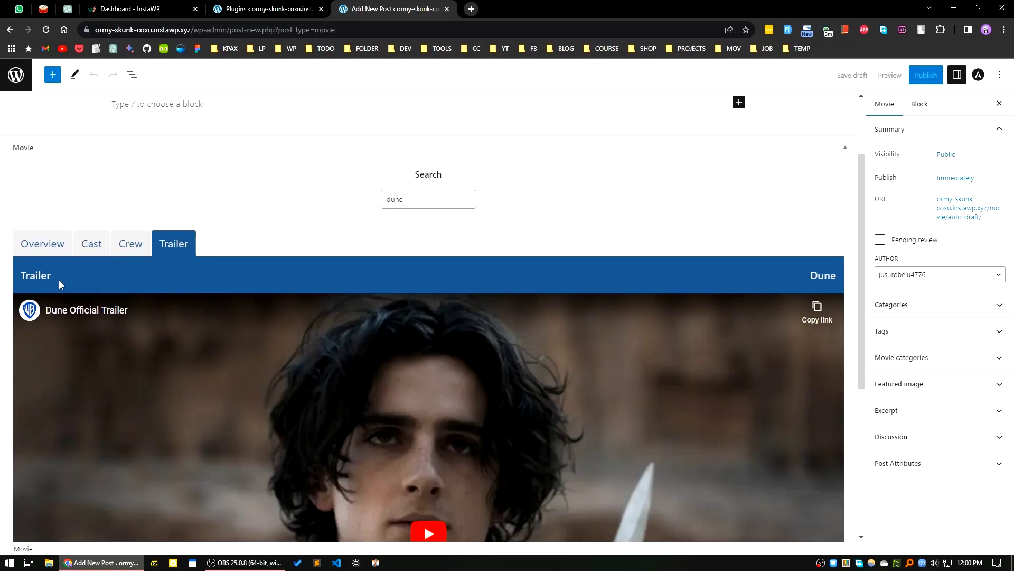
click(58, 246)
click(88, 243)
scroll(190, 323, up, 2)
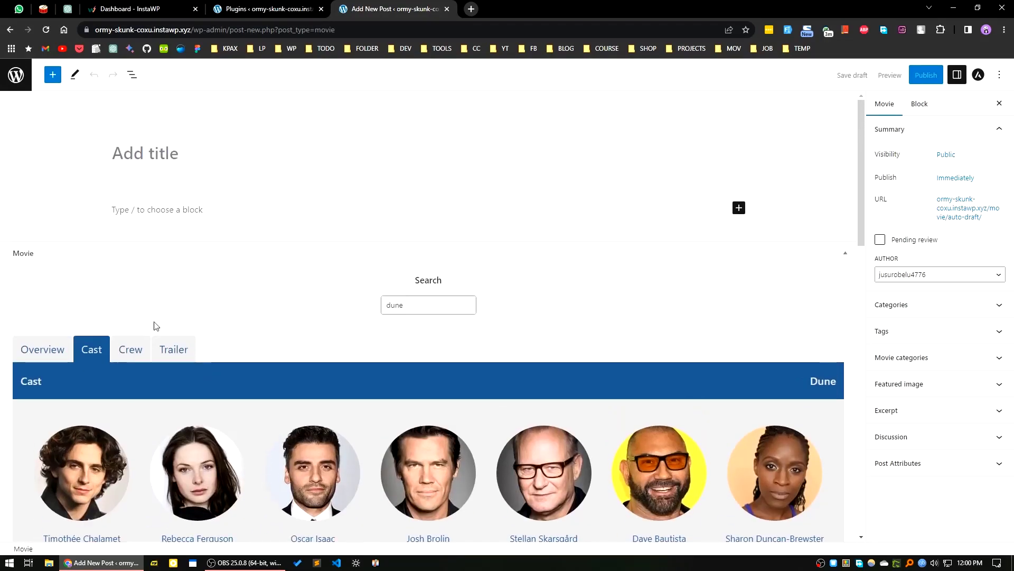
scroll(112, 415, down, 5)
scroll(122, 415, up, 5)
Step: Title the post 'My thoughts on Dune'
click(145, 160)
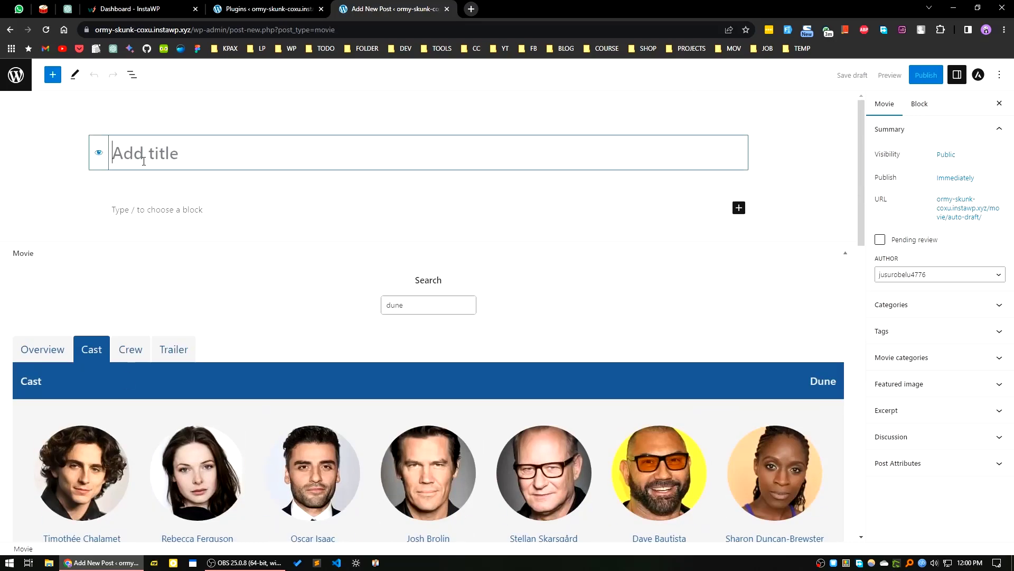
text(My thoughts on d)
key(BackSpace)
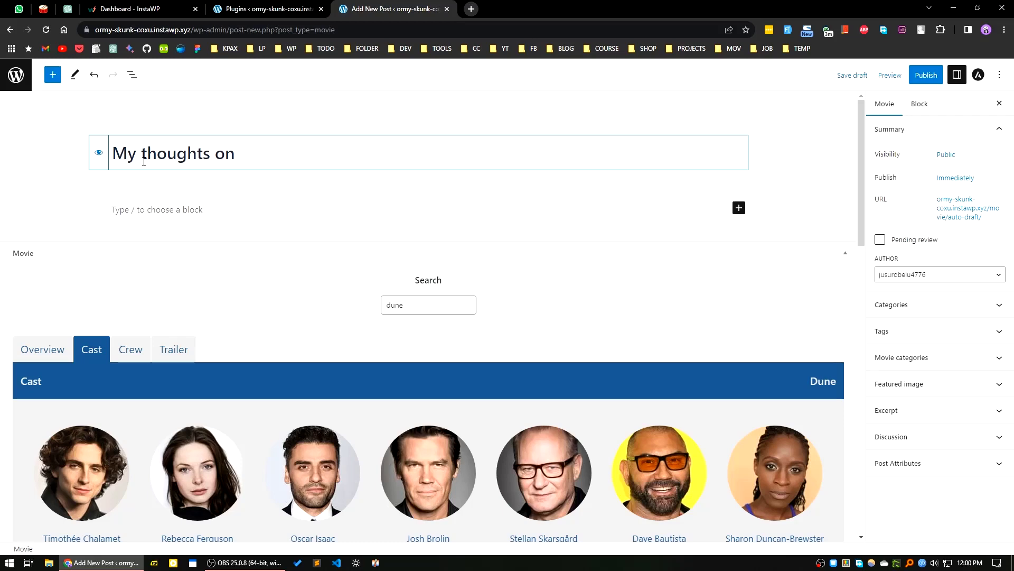
text(Dune)
Step: Begin the body paragraph with the word 'Lorem' and select it
click(132, 208)
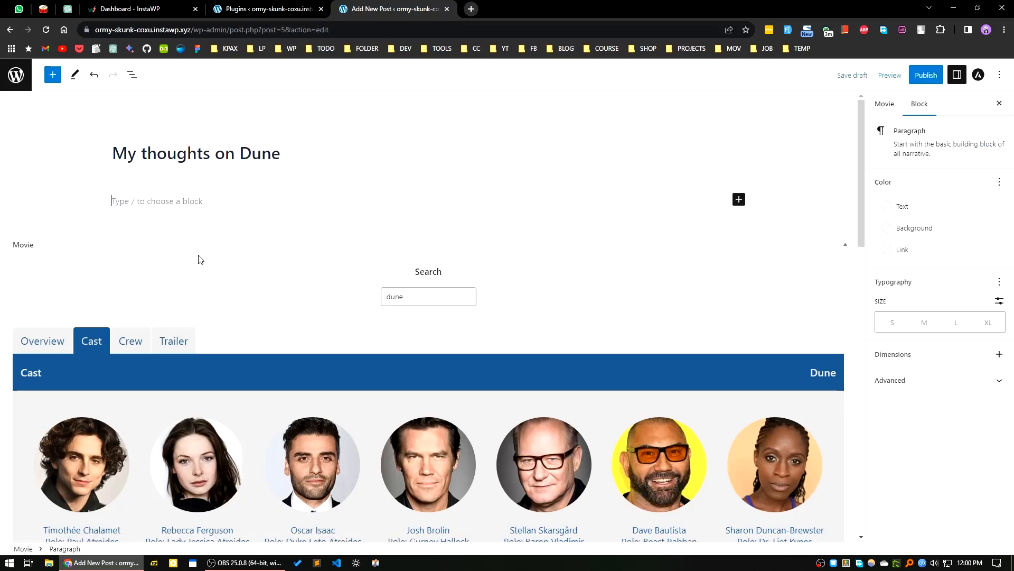
text(/)
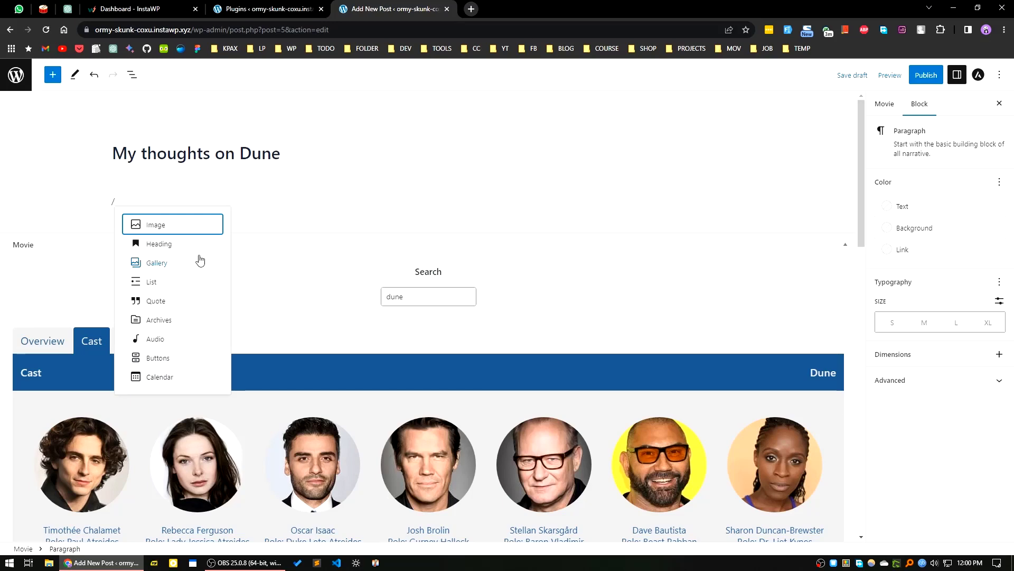
text(par)
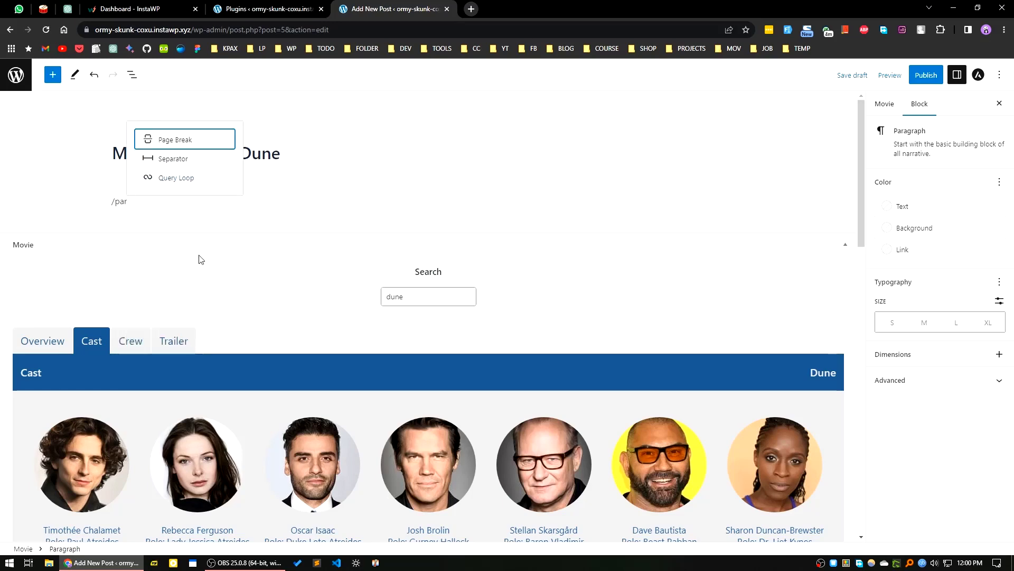
key(BackSpace)
key(BackSpace)
key(BackSpace)
key(BackSpace)
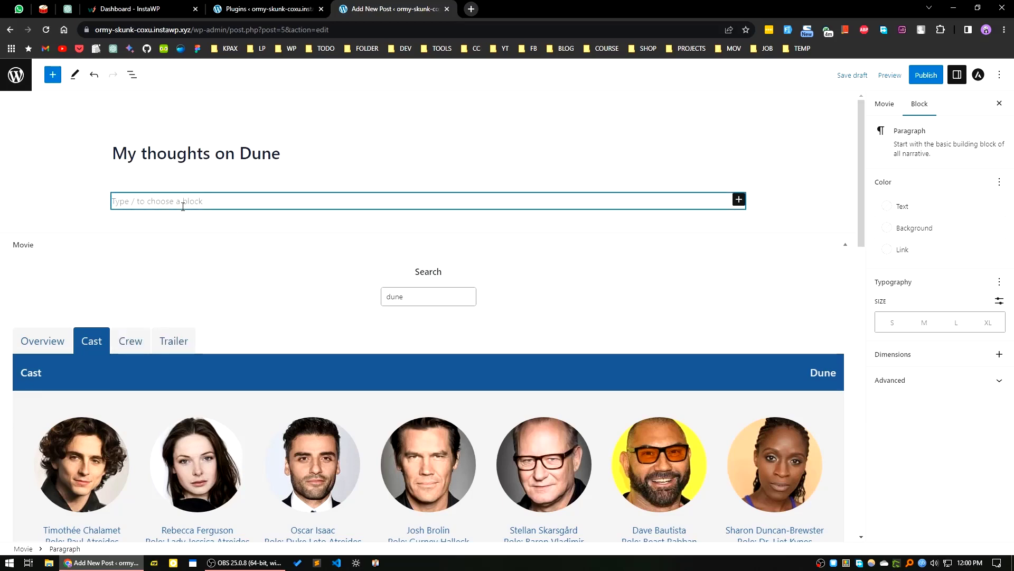
text(Lorem)
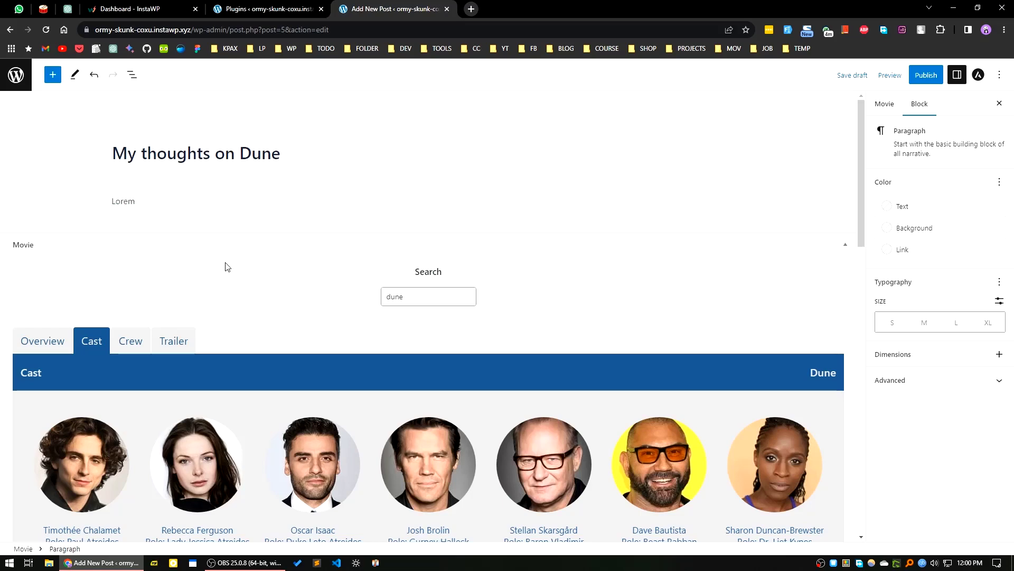
double_click(123, 200)
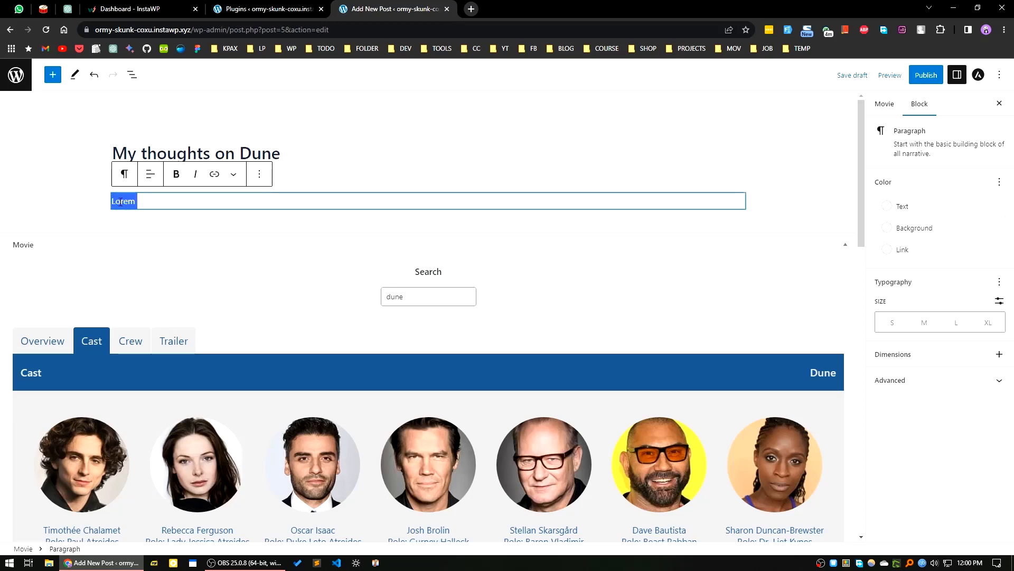
Step: Search Google for 'Lorem' and open the lipsum.com site
right_click(122, 202)
click(170, 320)
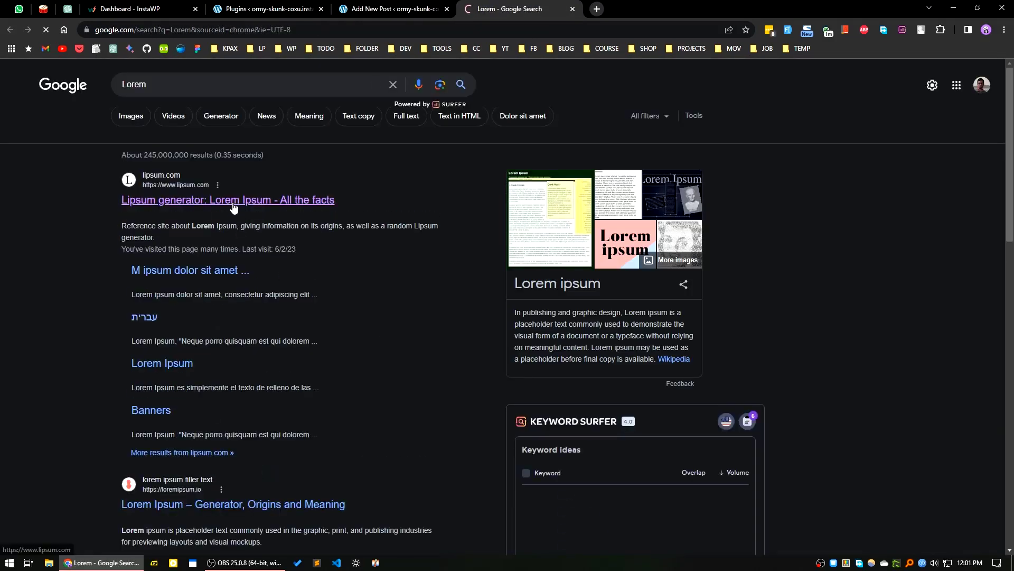
click(232, 204)
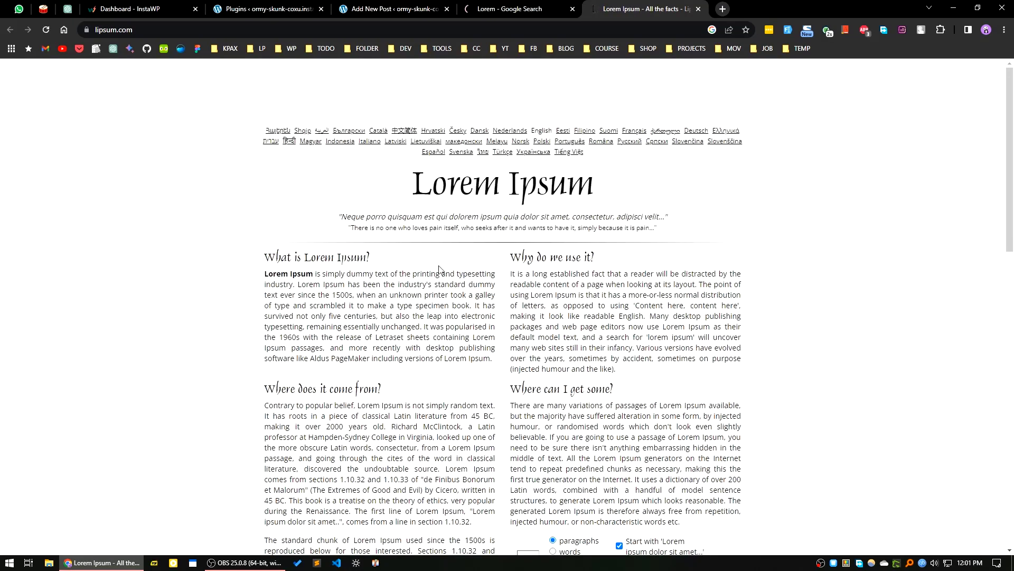
Step: Copy the 'Where can I get some?' paragraph and return to the post editor
drag(680, 521, 514, 406)
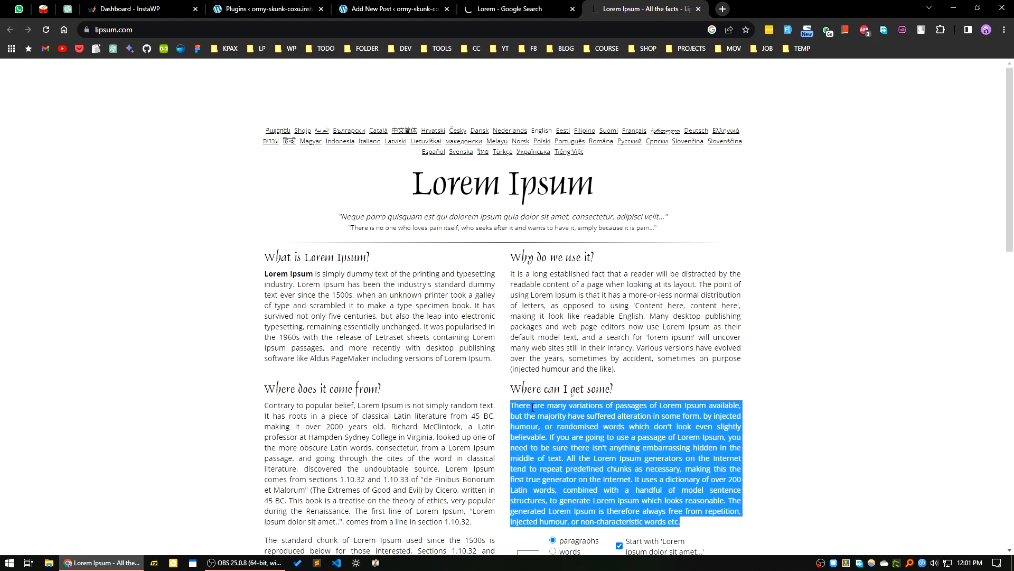
right_click(533, 407)
click(544, 288)
click(515, 9)
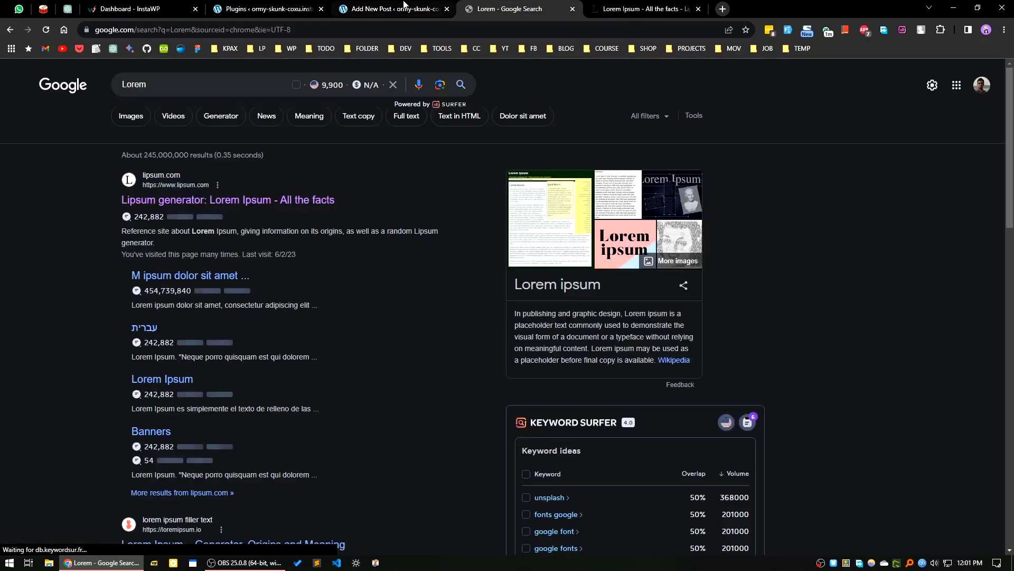
click(403, 9)
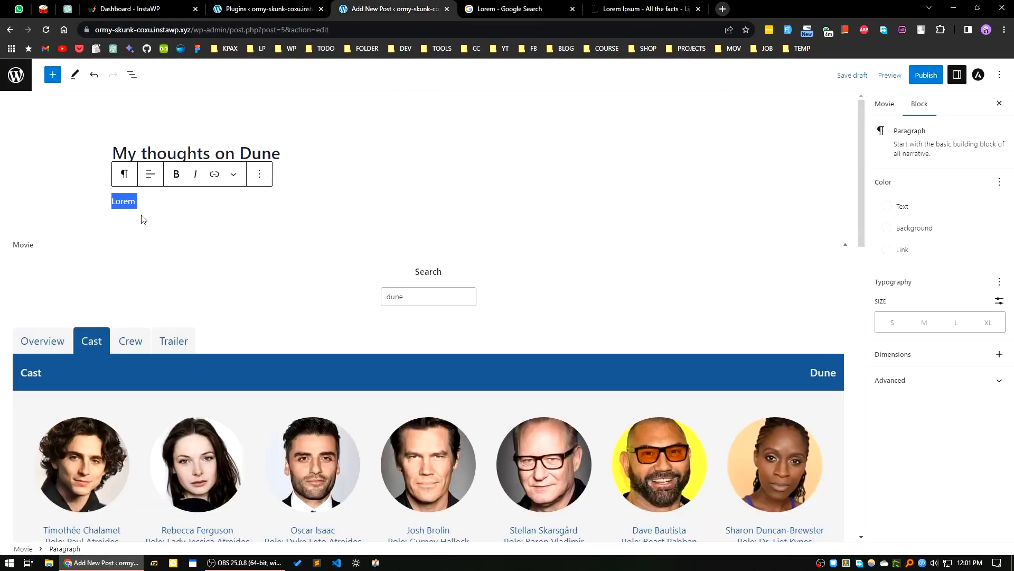
Step: Paste the Lorem Ipsum paragraph over 'Lorem' and open the new Movie category form
key(ctrl+v)
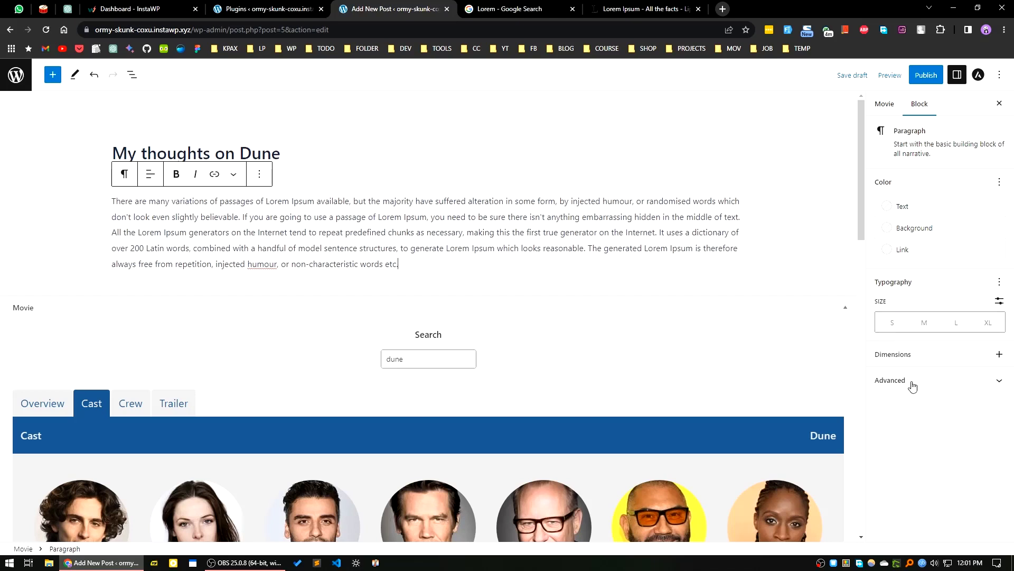
click(885, 104)
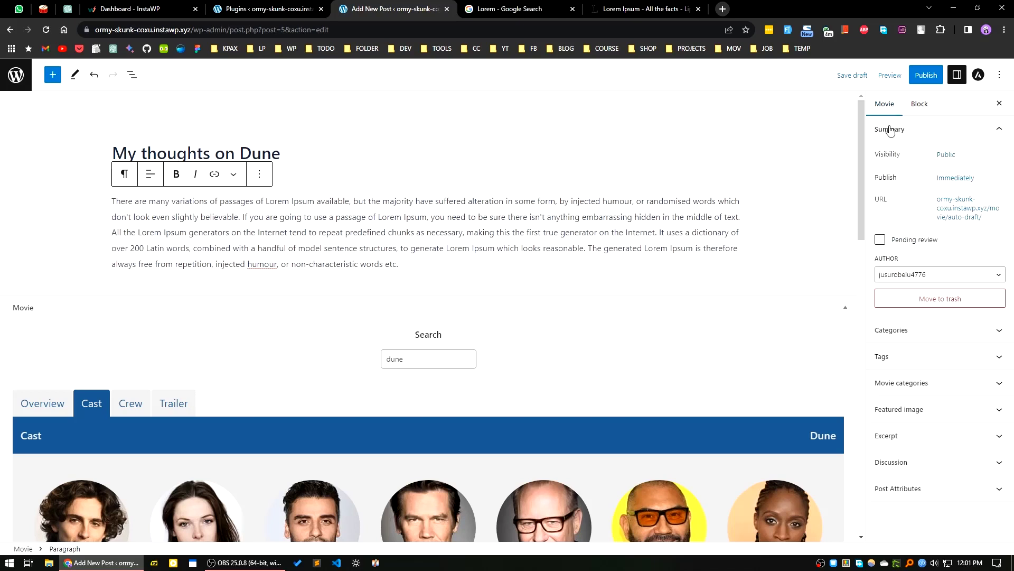
click(916, 332)
click(916, 333)
click(899, 384)
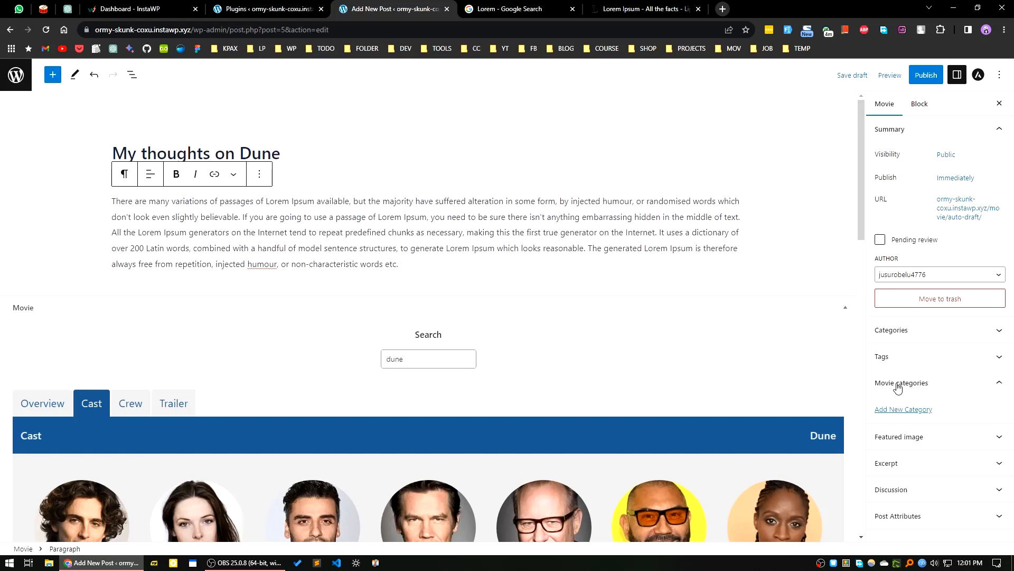
click(897, 411)
Step: Create and assign a new movie category named '2021'
click(903, 444)
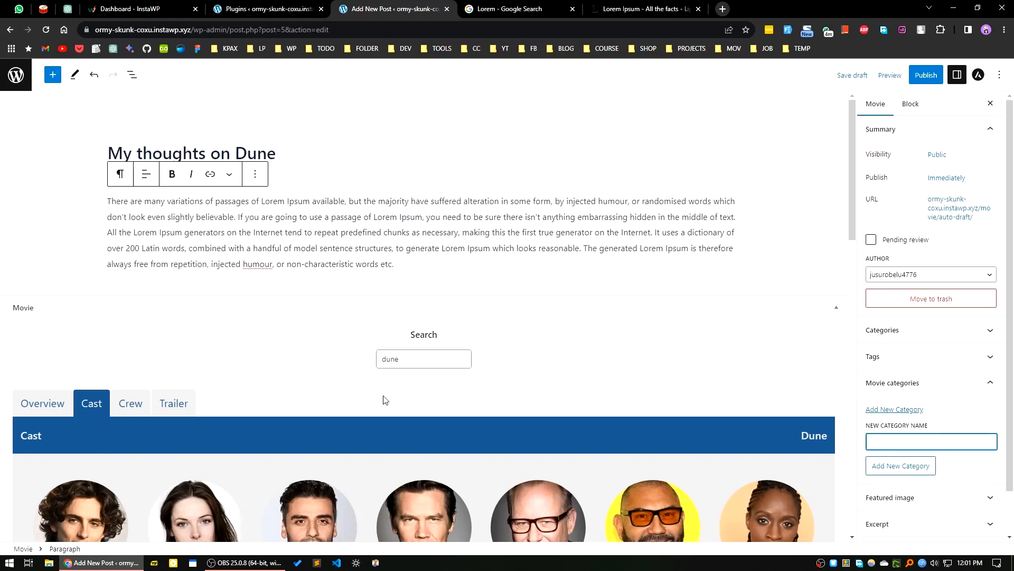
scroll(384, 400, down, 4)
click(43, 192)
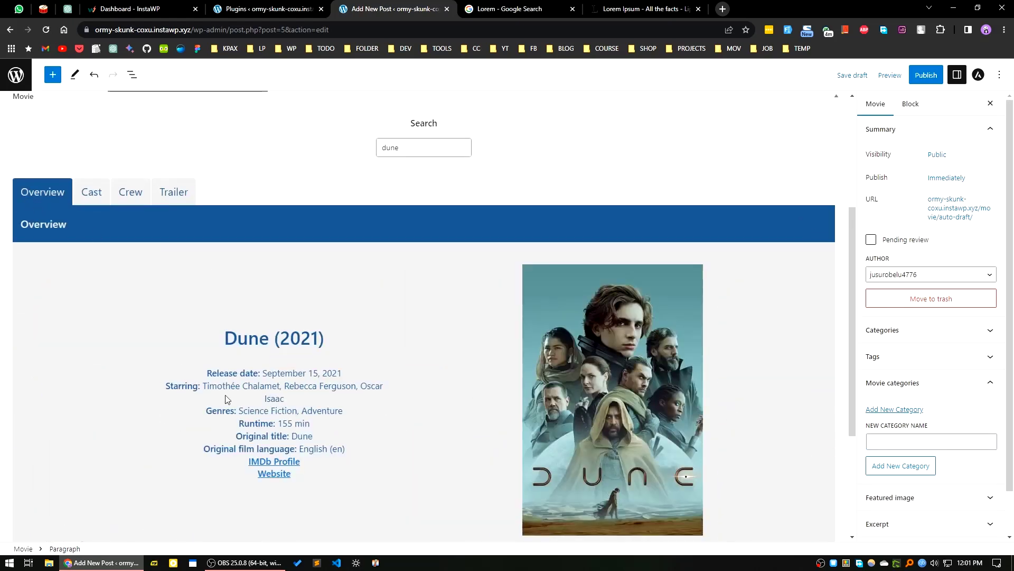
click(877, 445)
text(2021)
click(906, 465)
Step: Add the tags 'fantasy' and '2021' to the post
scroll(877, 444, down, 1)
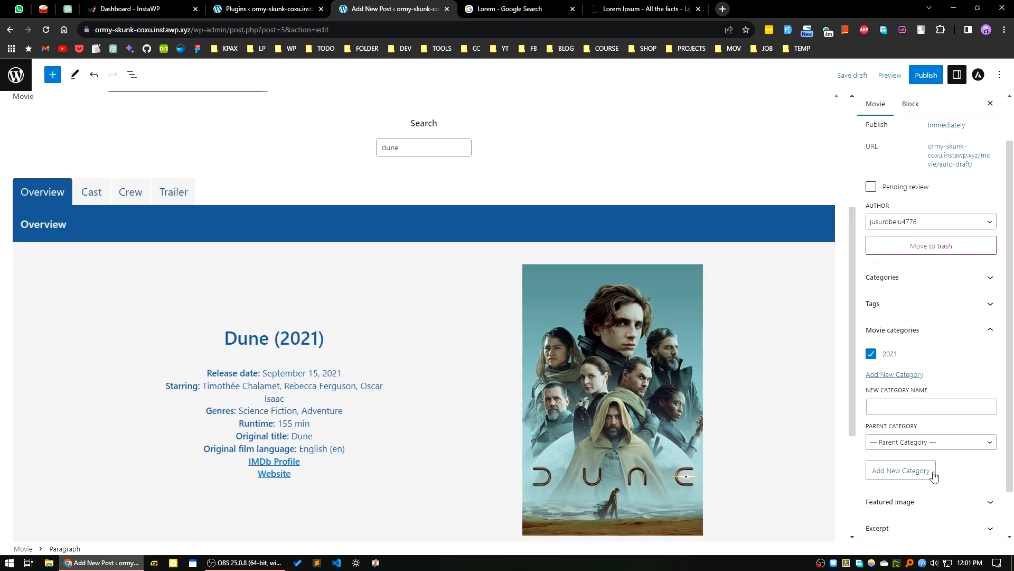
scroll(914, 477, down, 1)
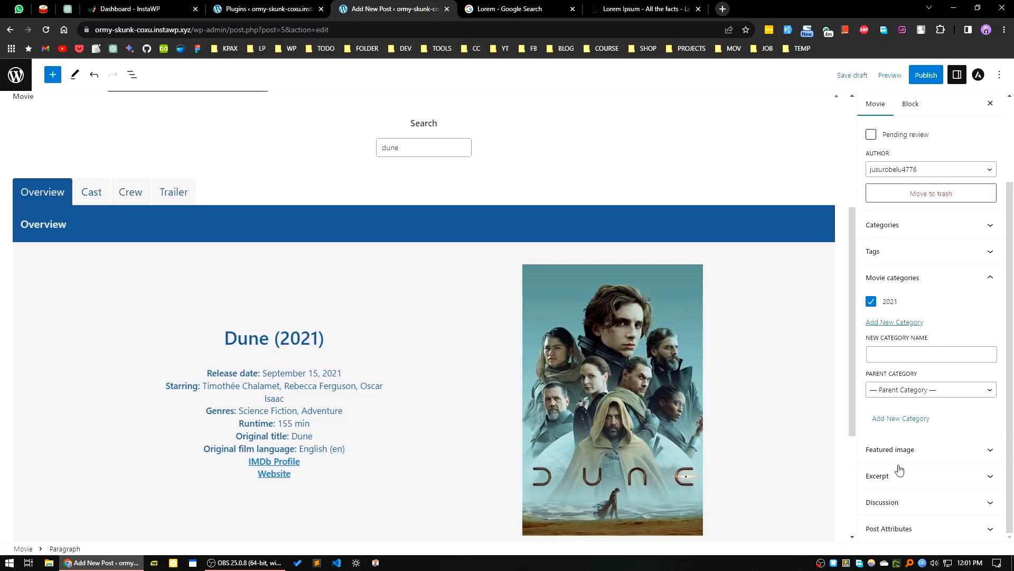
click(902, 477)
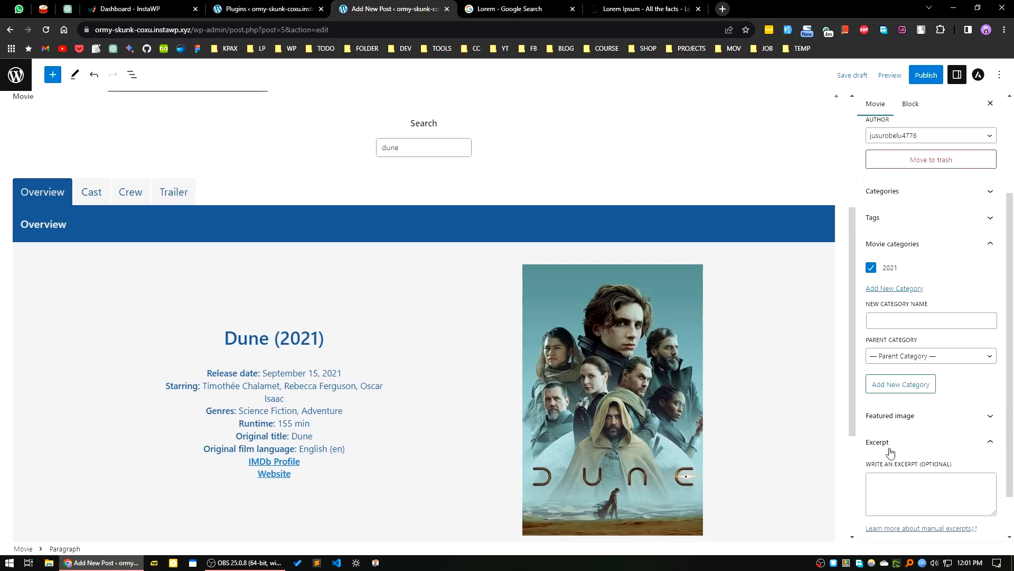
click(890, 448)
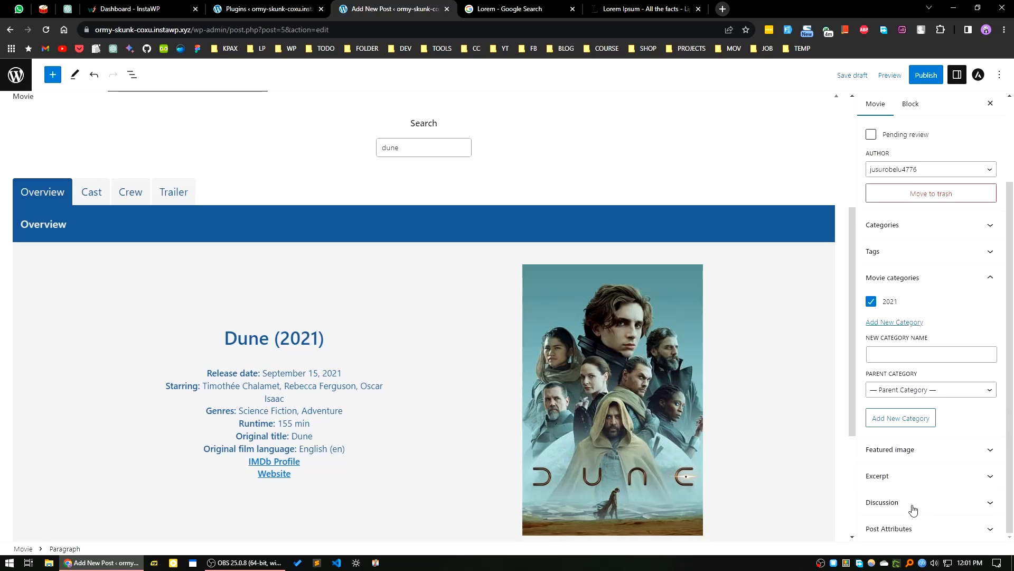
click(901, 255)
click(893, 285)
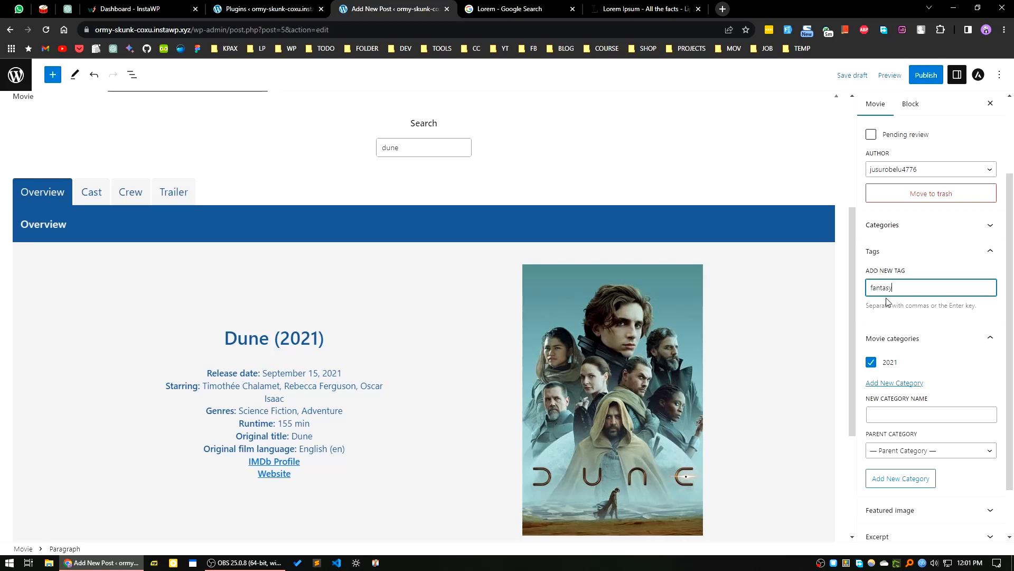
text(fantasy)
key(Return)
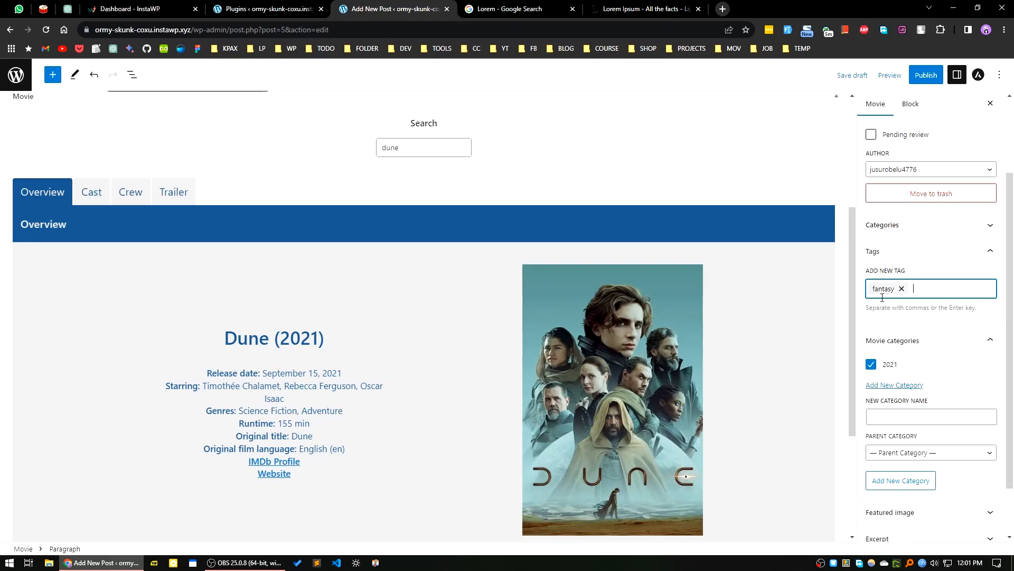
key(Return)
scroll(917, 395, down, 1)
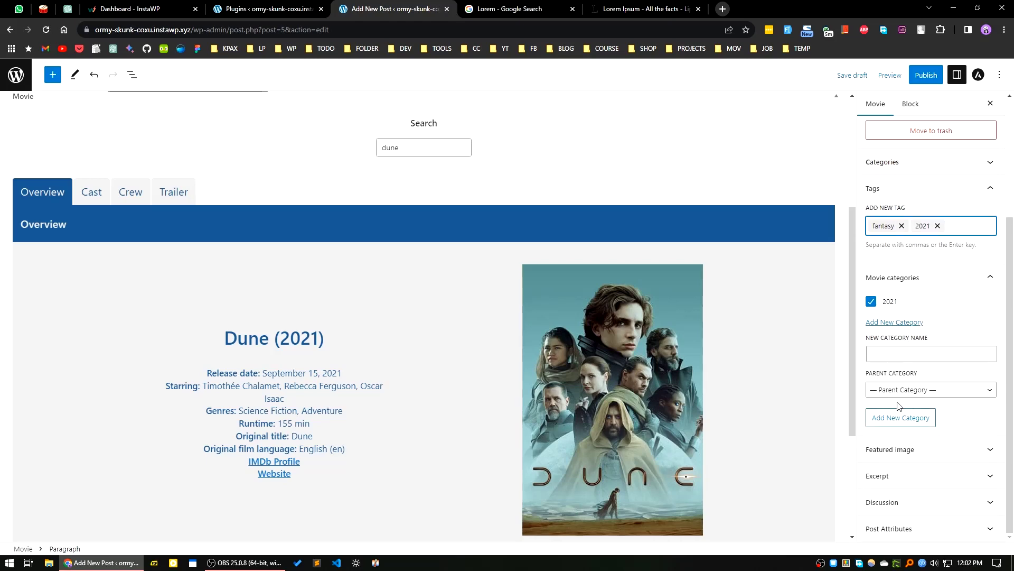
scroll(660, 325, up, 4)
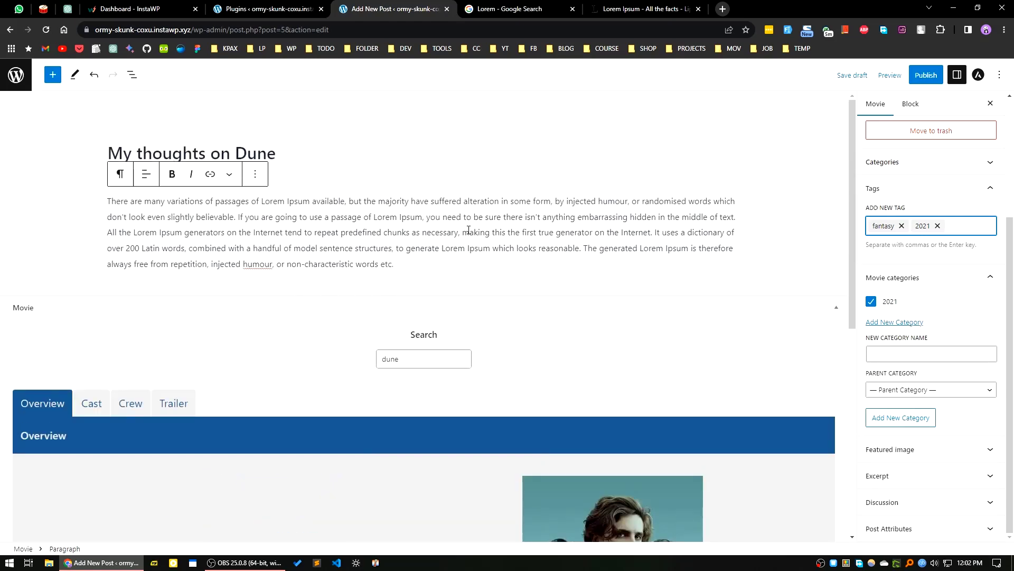
Step: Publish the Dune post and open the published page in a new tab
click(928, 76)
click(889, 81)
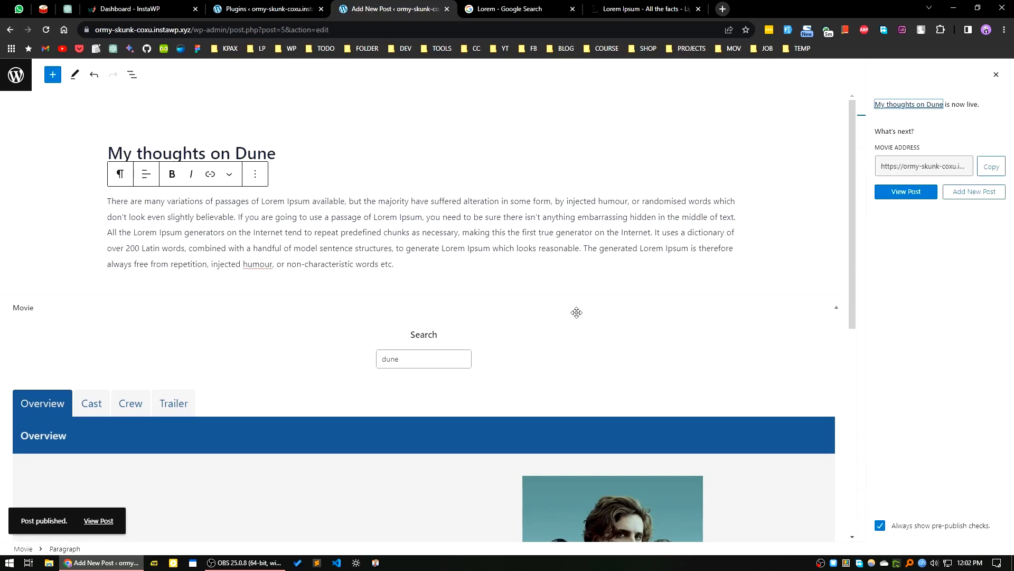
middle_click(93, 521)
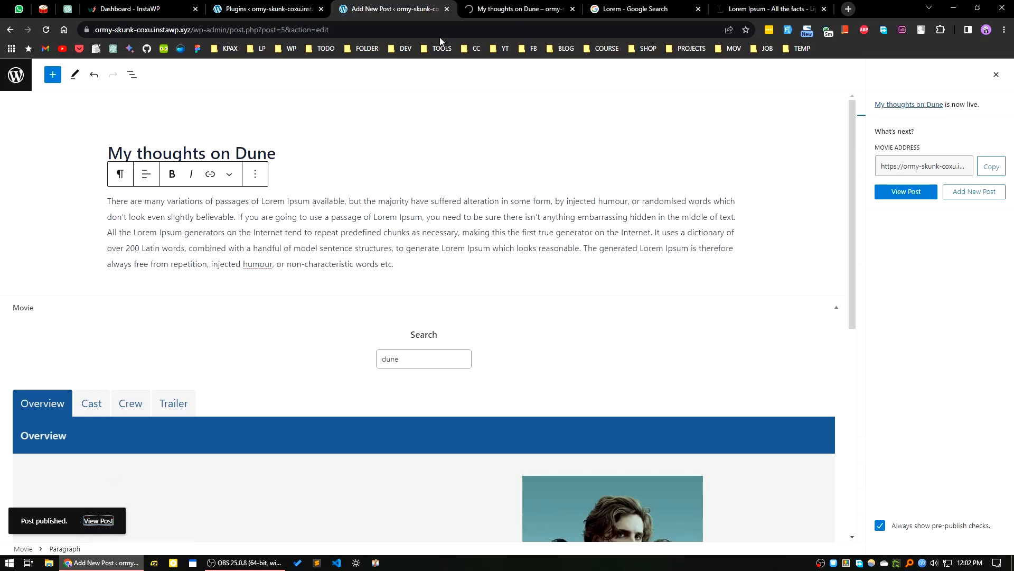
click(481, 12)
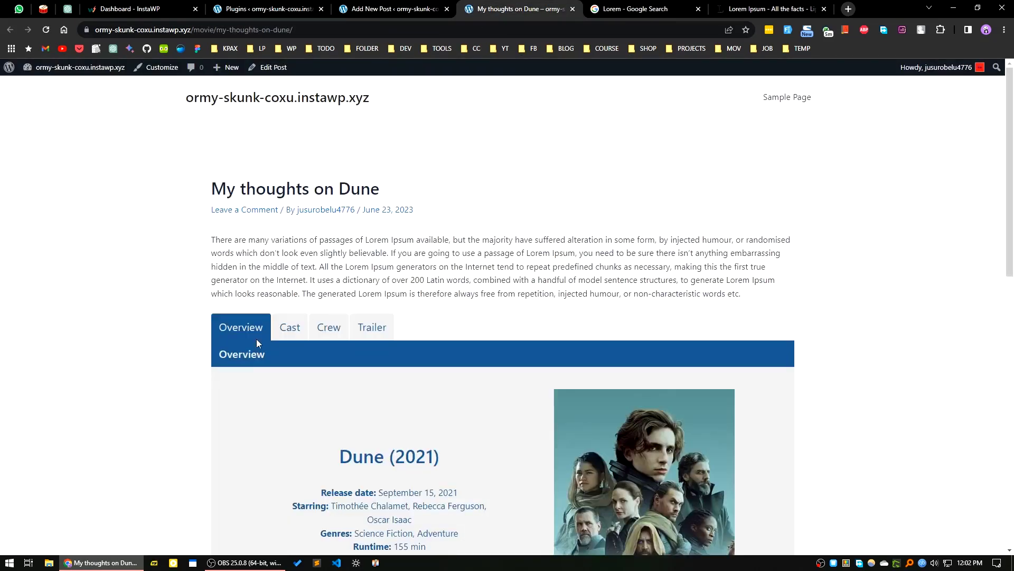
Step: Check the published post's text and its Cast, Crew and Trailer tabs
scroll(176, 440, down, 8)
scroll(177, 442, up, 8)
drag(749, 305, 197, 244)
click(224, 342)
scroll(320, 385, down, 3)
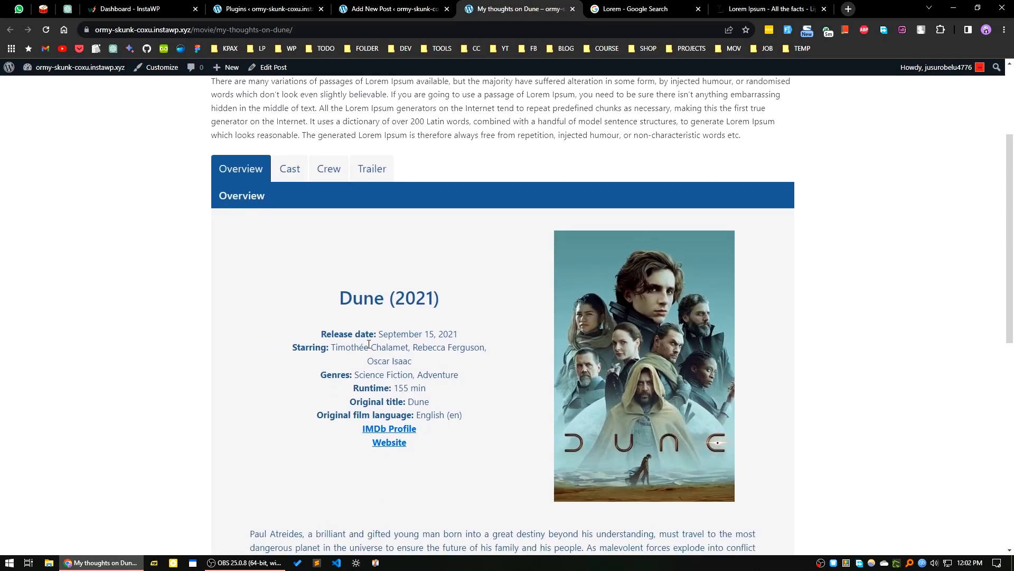
click(291, 171)
click(324, 171)
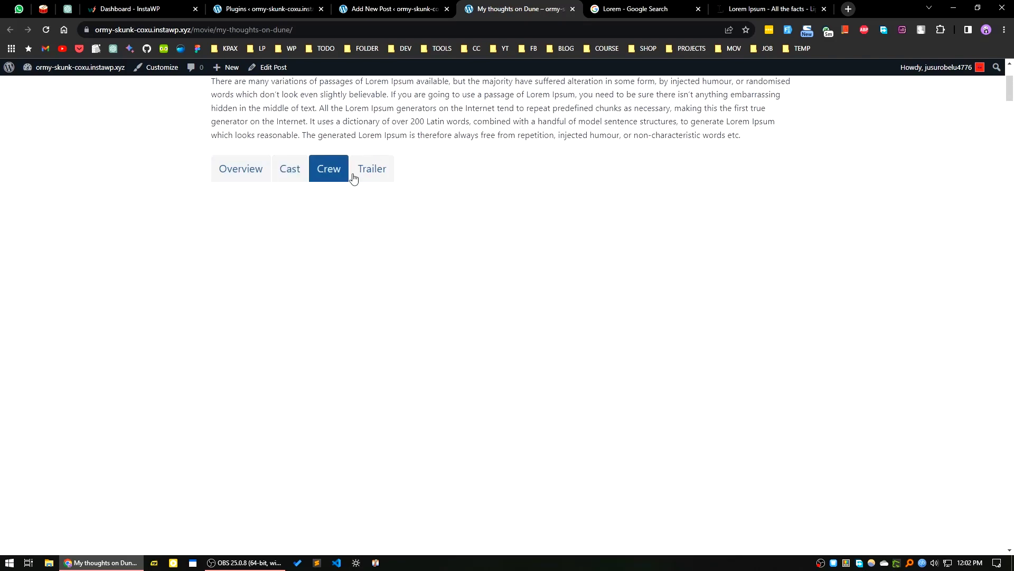
click(362, 175)
Step: Revisit the Overview and Cast tabs, then go back to the Plugins admin page
scroll(317, 396, down, 6)
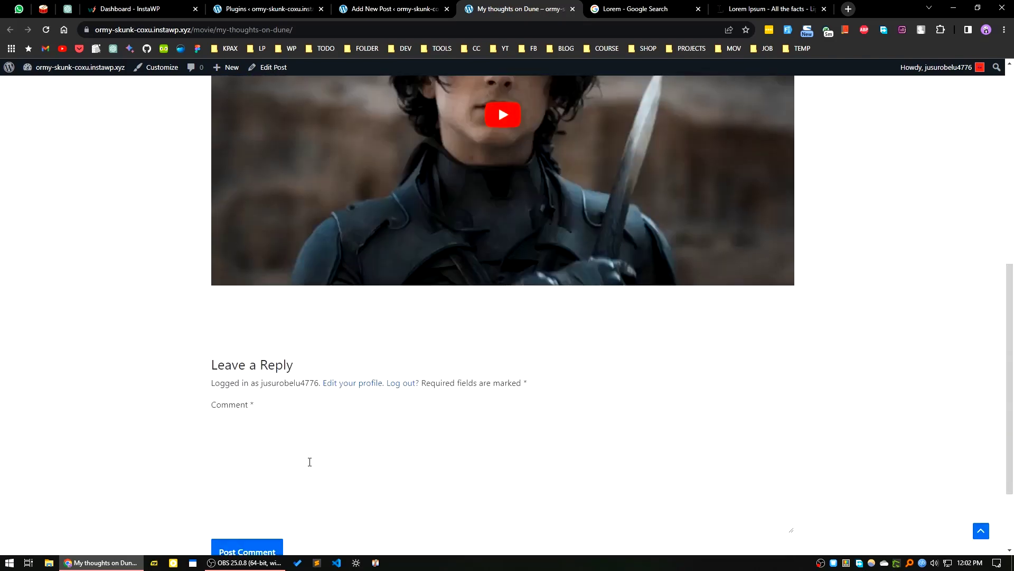
scroll(308, 462, up, 5)
scroll(109, 444, up, 4)
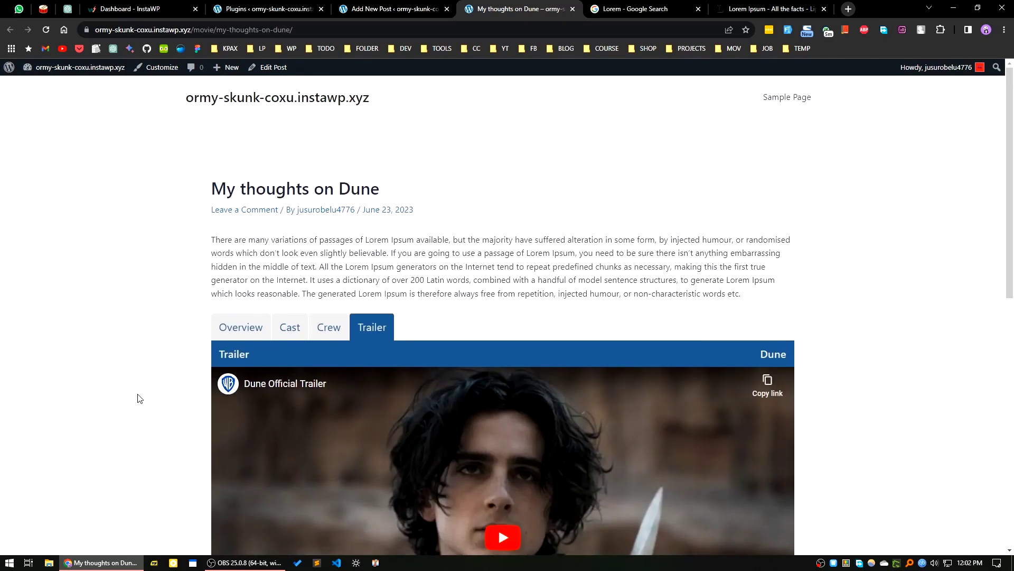
click(239, 338)
click(288, 328)
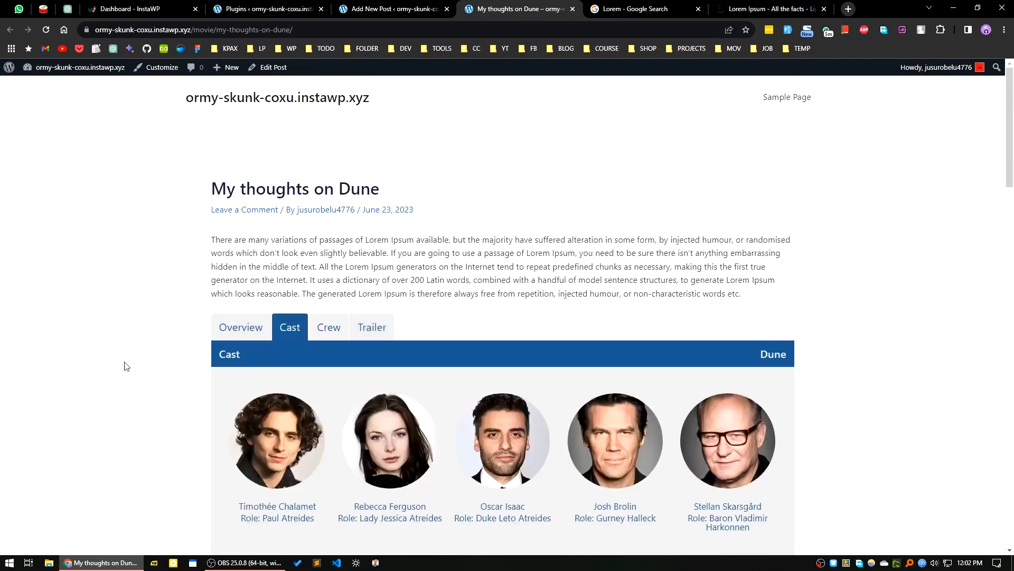
click(278, 8)
click(379, 7)
click(222, 10)
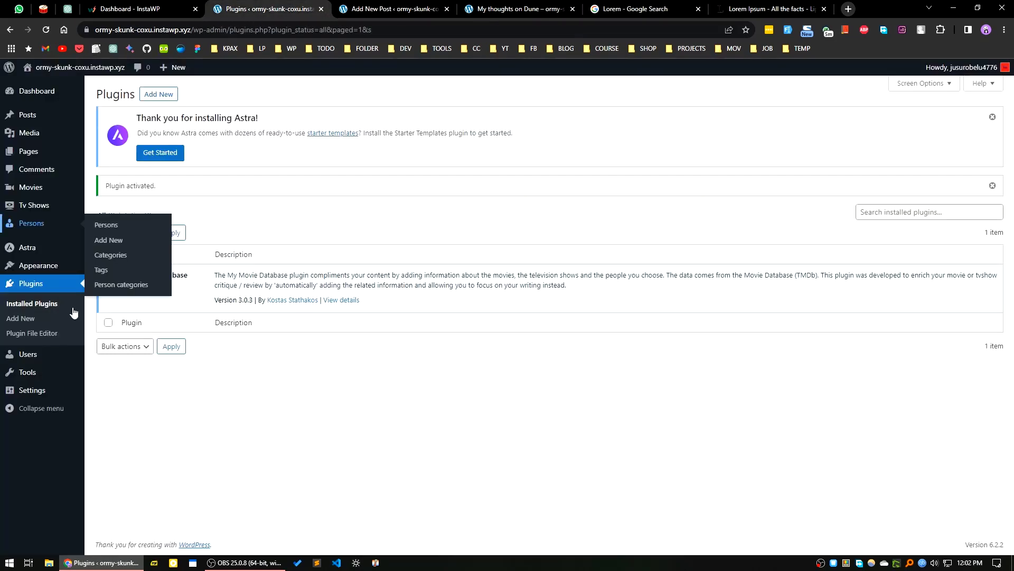
Step: Start a new Tv Show post and attach Succession from a TMDb search for 'succ'
middle_click(31, 187)
click(361, 7)
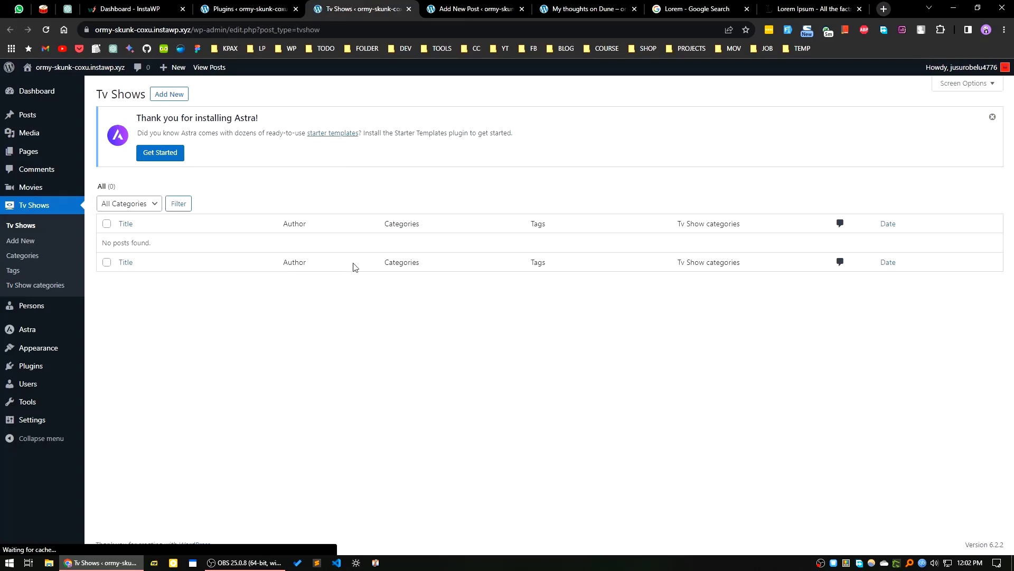
click(169, 99)
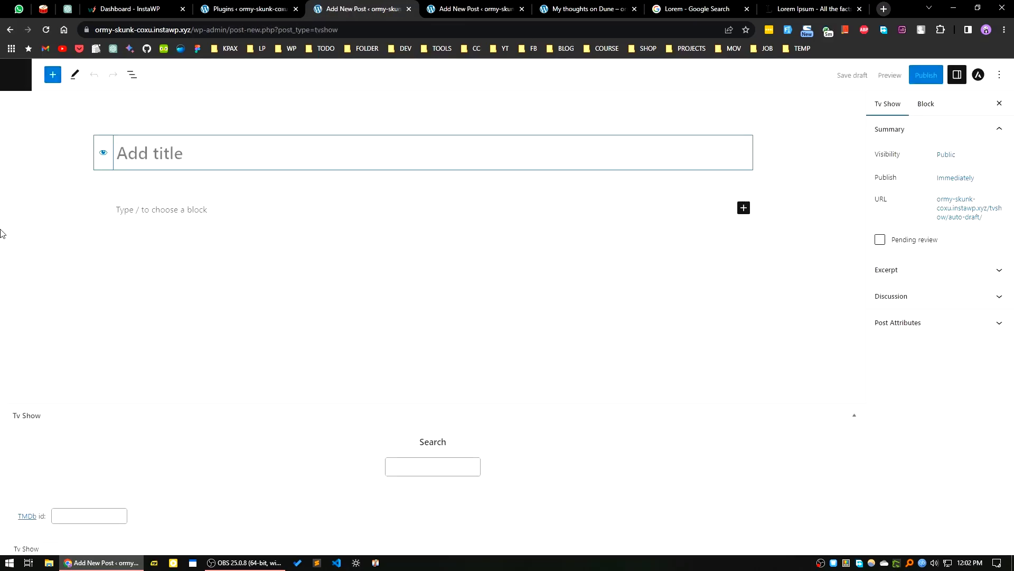
click(438, 464)
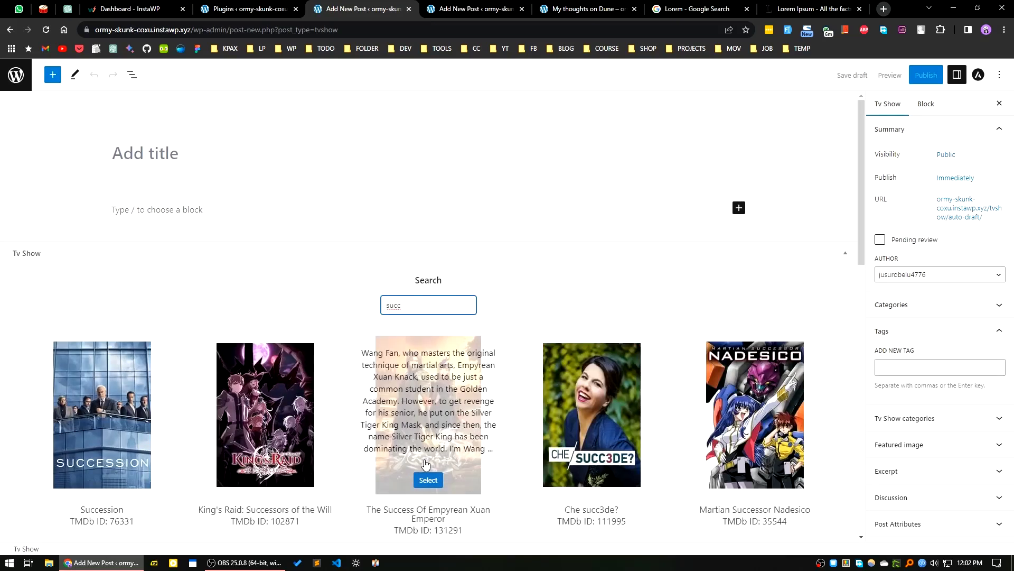
click(101, 471)
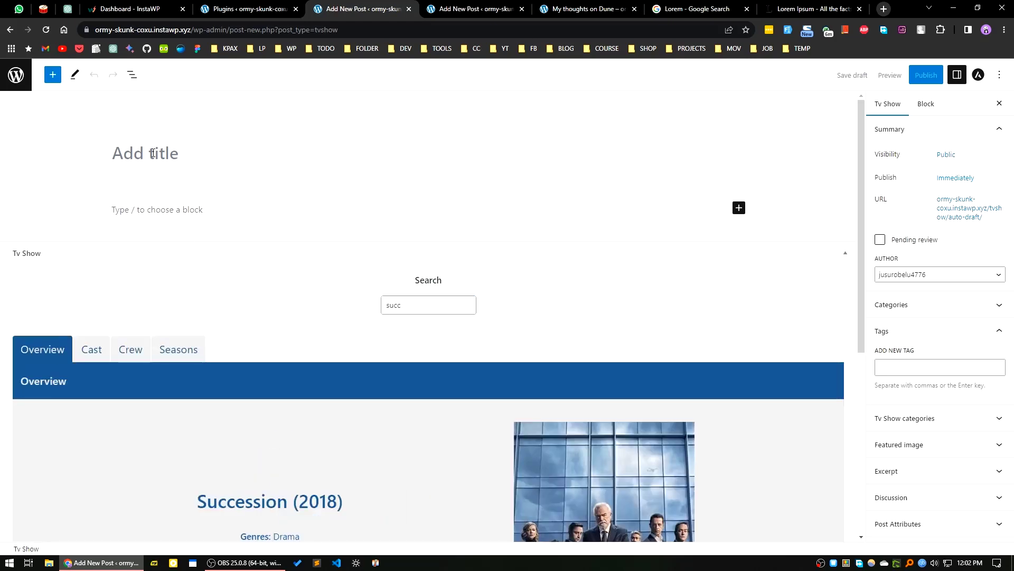
Step: Copy the 'Succession (2018)' heading into the post title
drag(350, 507, 185, 507)
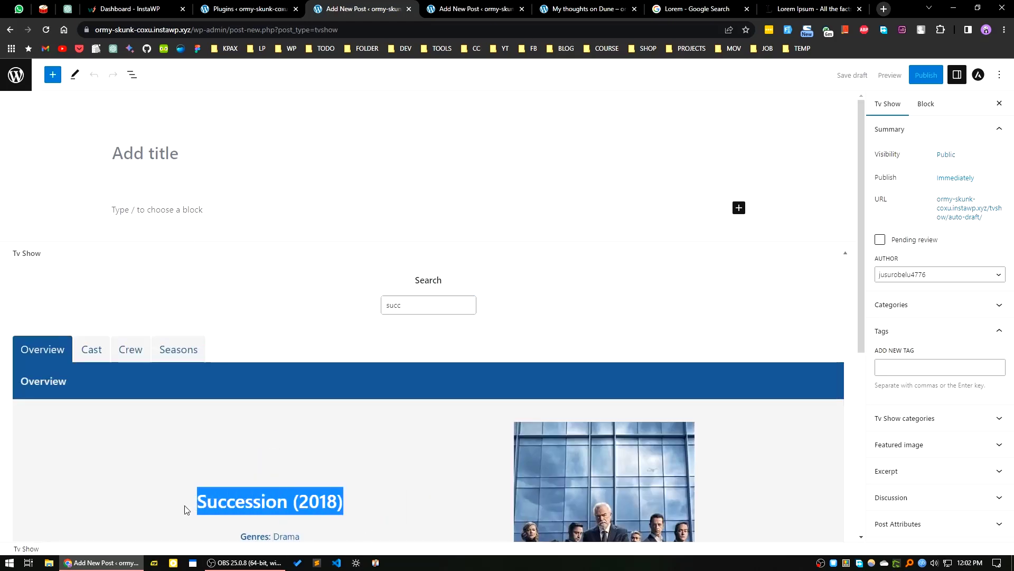
right_click(231, 500)
click(256, 383)
click(140, 153)
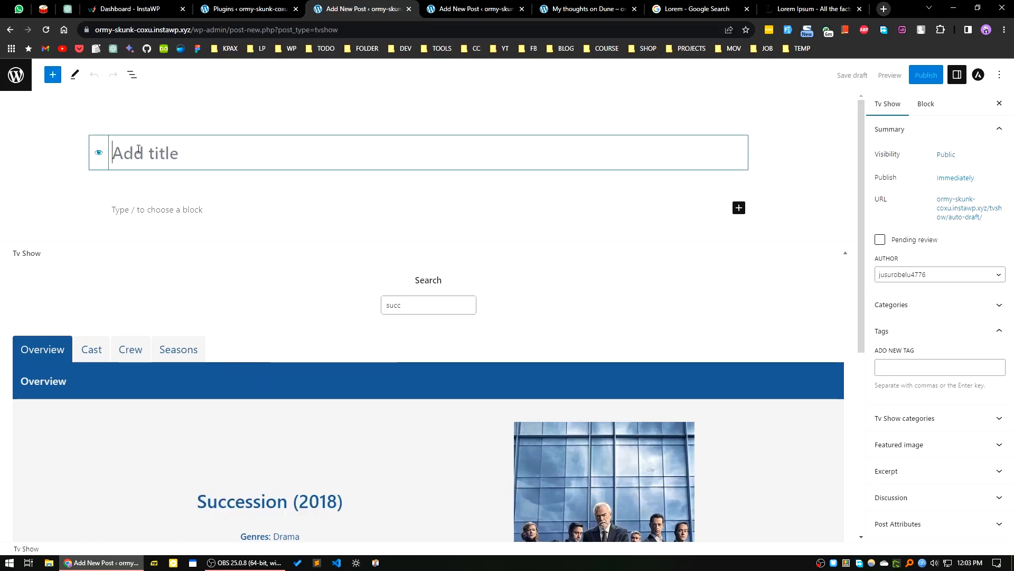
right_click(139, 150)
click(165, 252)
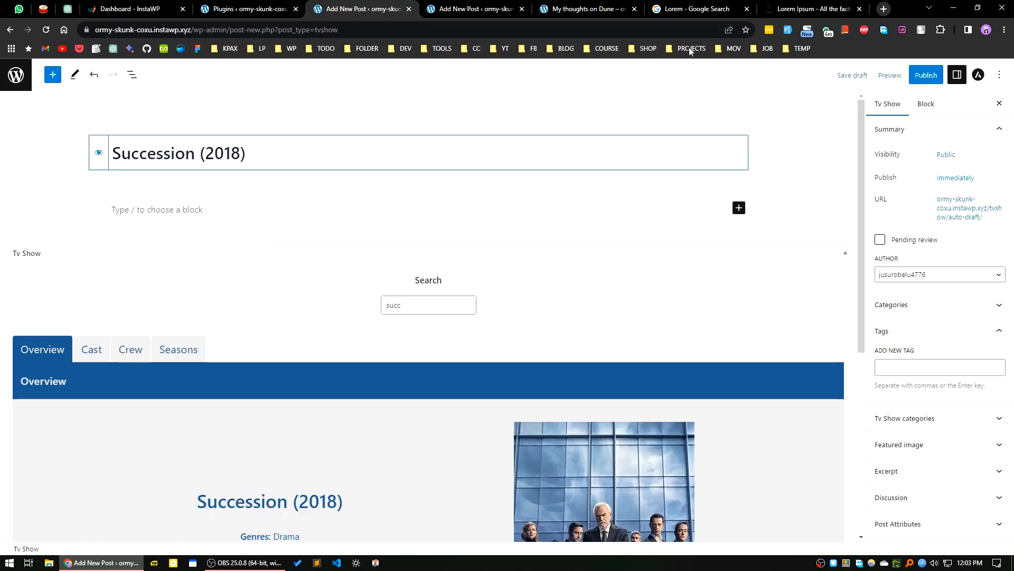
Step: Copy the Lorem Ipsum 'Where does it come from?' paragraph for the post body
click(608, 5)
click(812, 9)
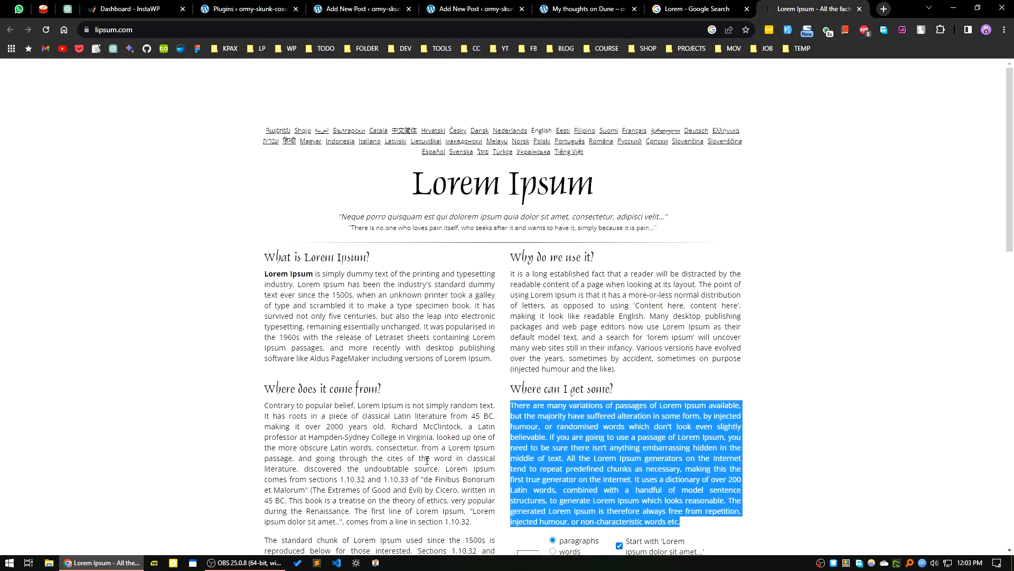
drag(479, 527, 267, 405)
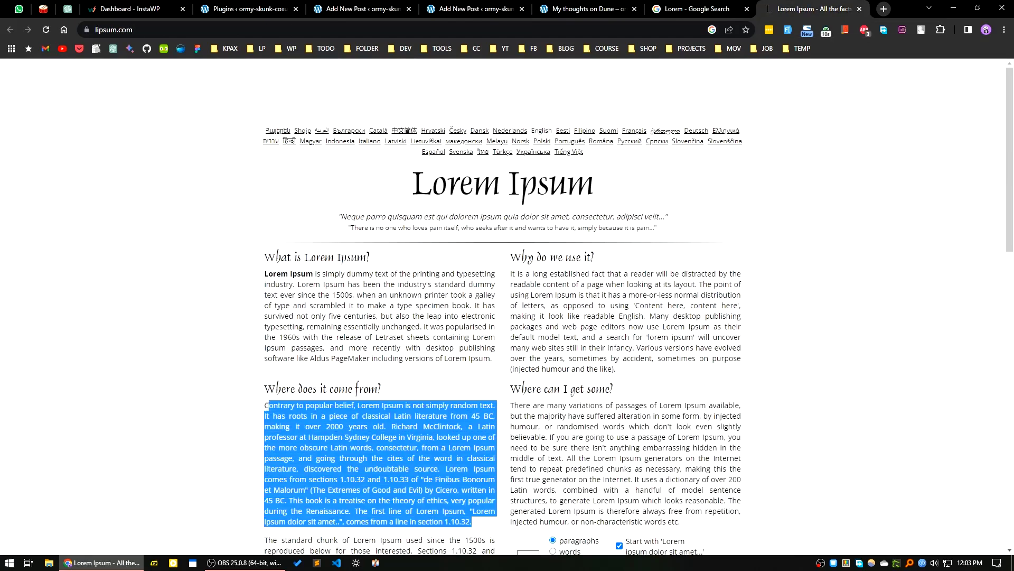
right_click(286, 419)
click(303, 301)
click(360, 6)
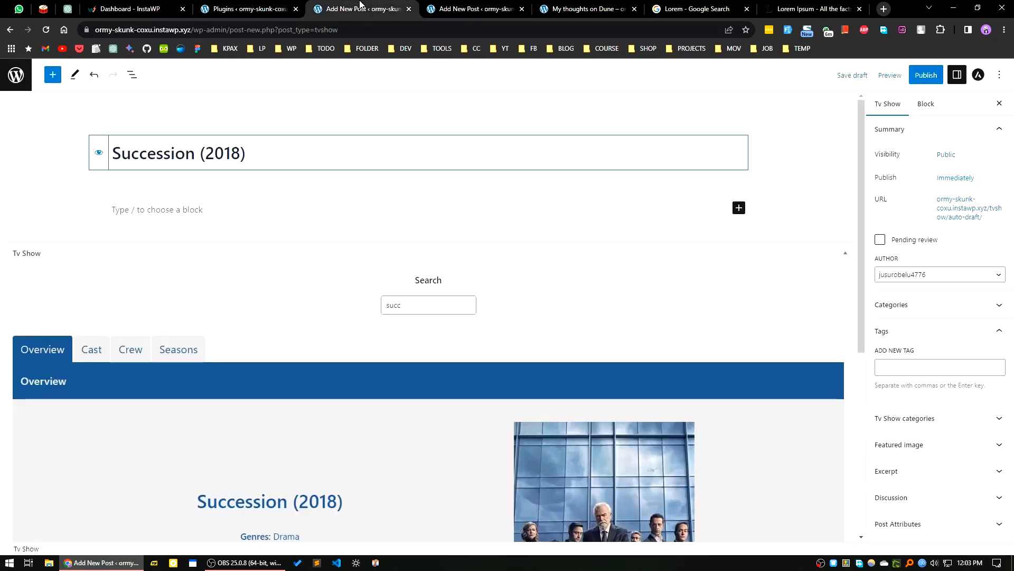
click(161, 207)
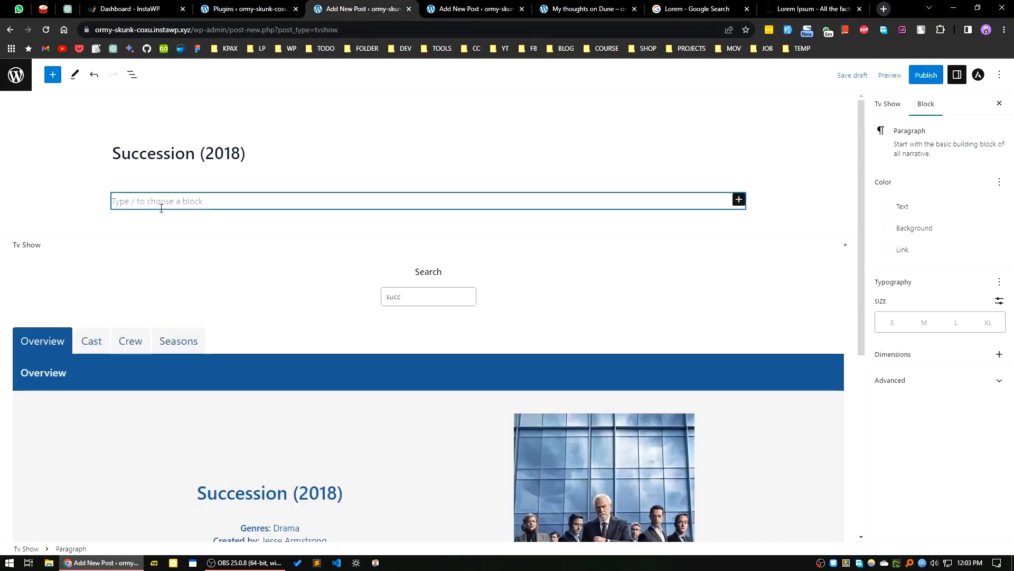
Step: Paste the Lorem Ipsum paragraph into the body and enter 2022 as a tag
key(ctrl+v)
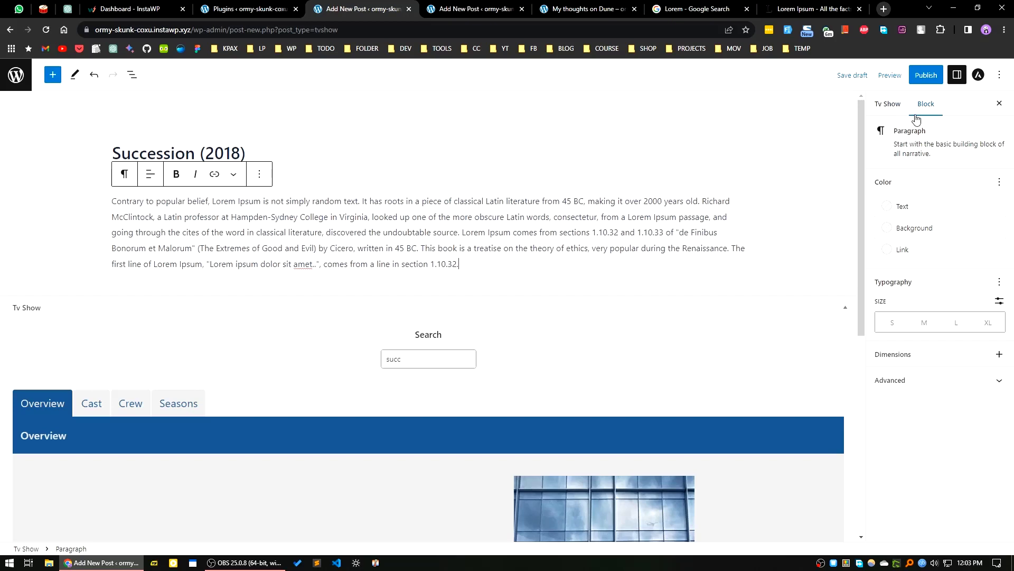
click(899, 106)
click(899, 368)
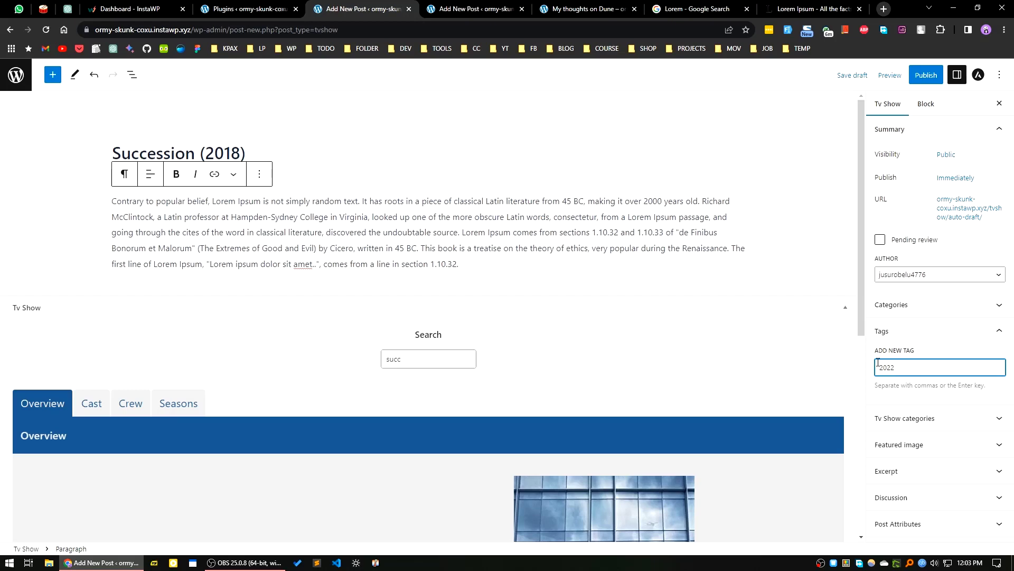
Step: Create a new Tv Show category 'tv' and assign it to the post
click(889, 419)
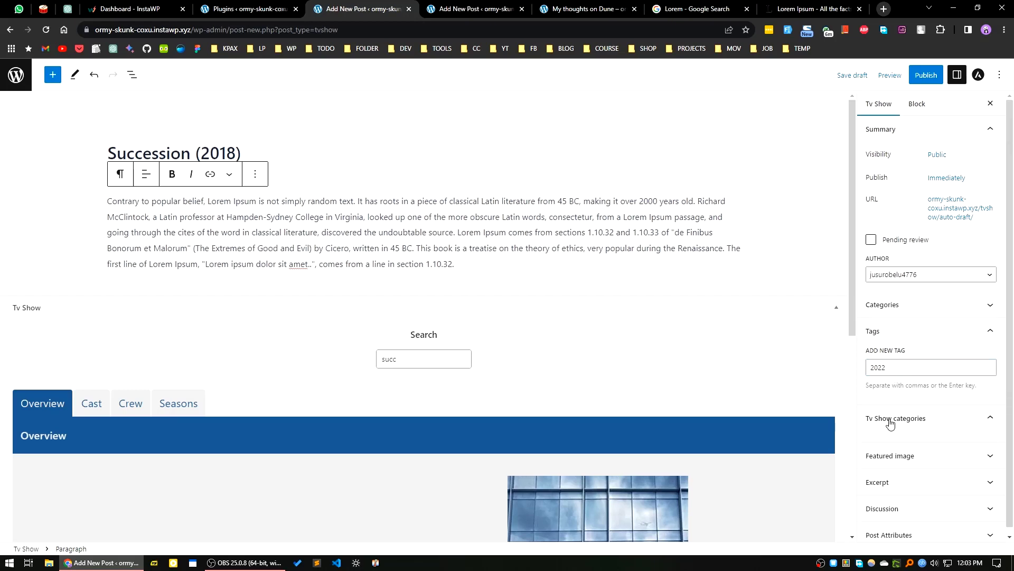
click(900, 447)
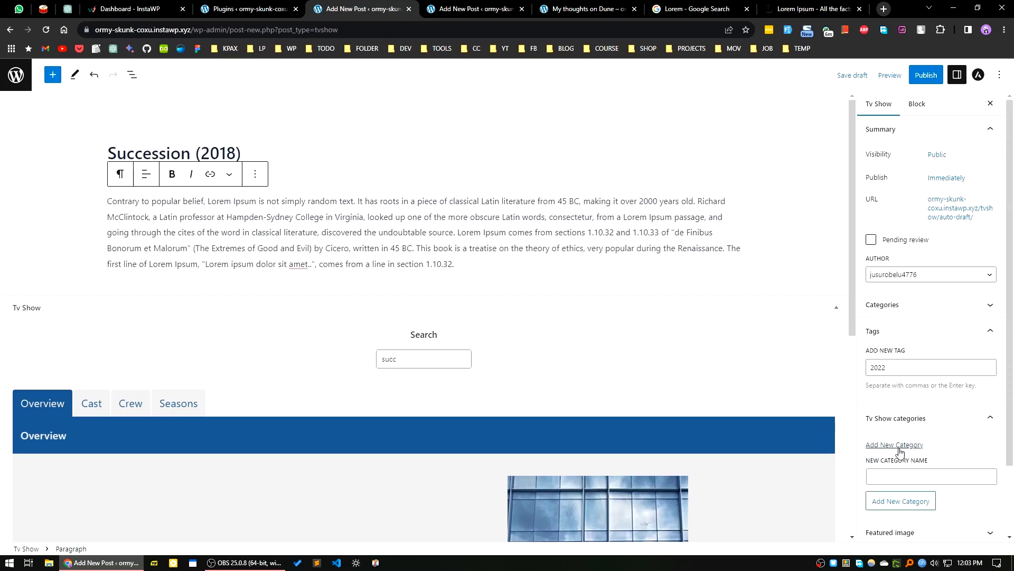
click(890, 476)
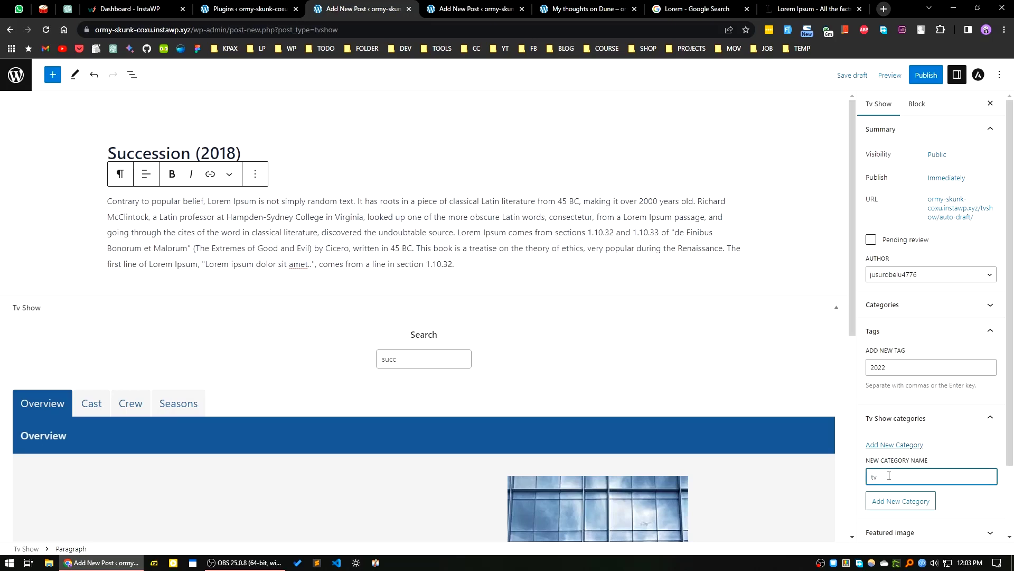
text(tv)
key(Return)
scroll(945, 475, down, 3)
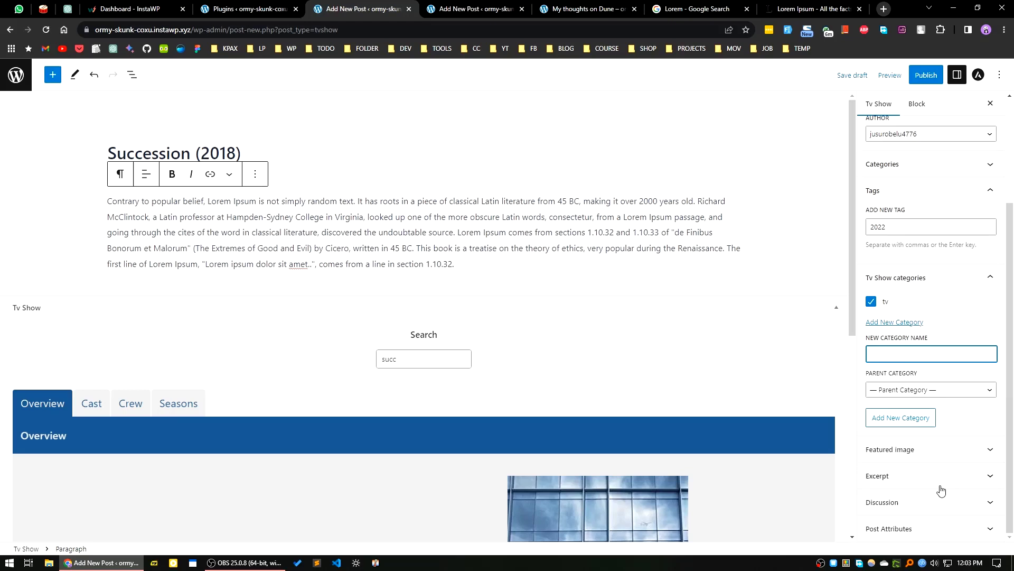
scroll(940, 484, up, 3)
Step: Publish the Succession (2018) post and view the live page
click(920, 76)
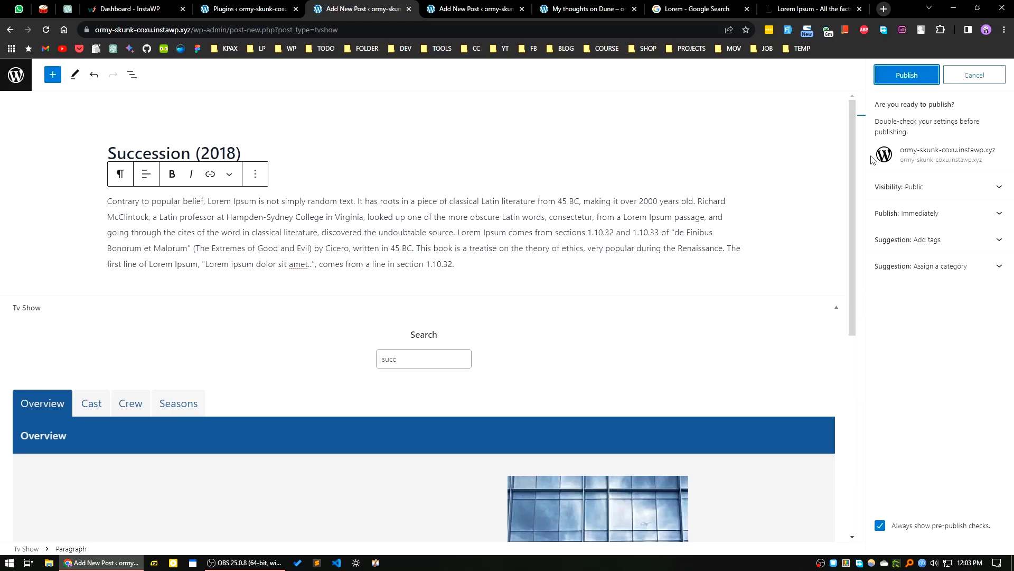
click(908, 75)
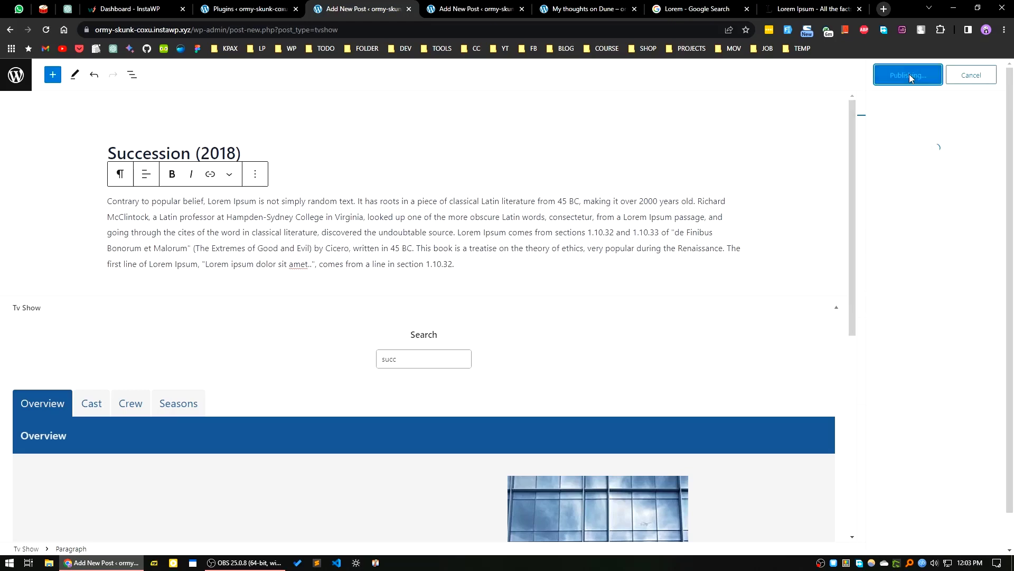
click(89, 523)
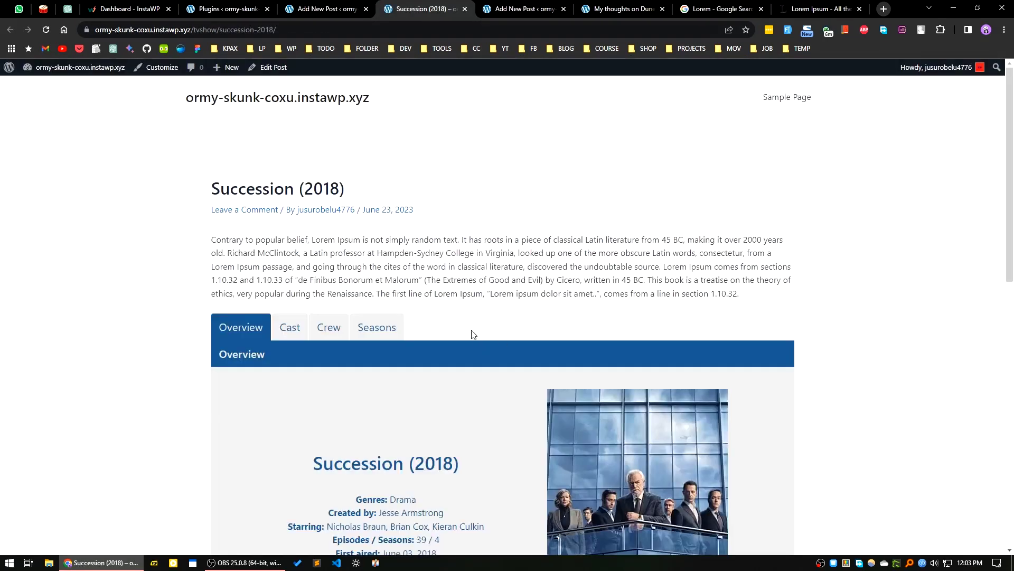
Step: Review the live post's Overview, Cast, Crew and Seasons tabs
scroll(393, 418, down, 3)
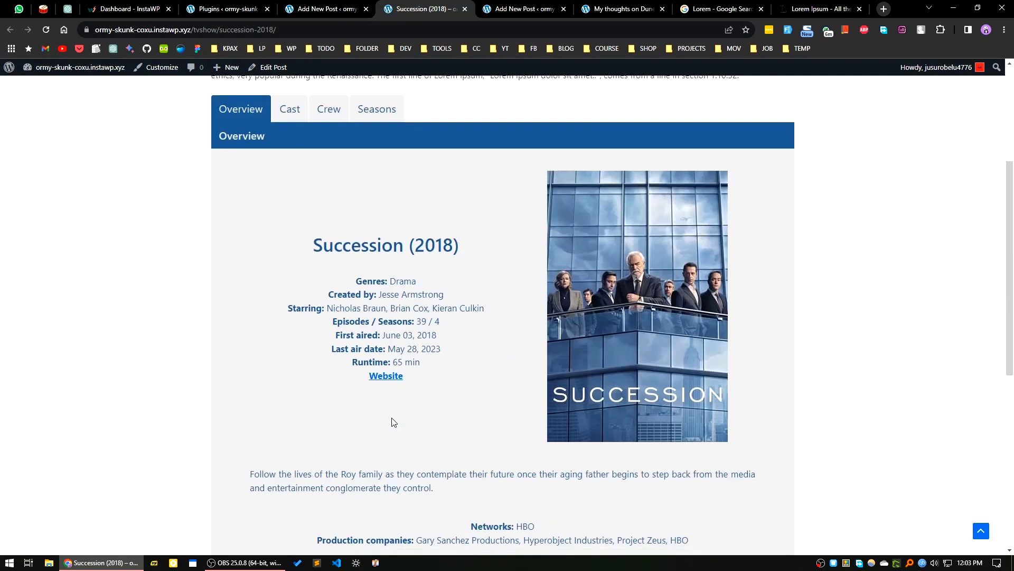
scroll(393, 418, up, 2)
click(295, 277)
click(341, 277)
click(358, 274)
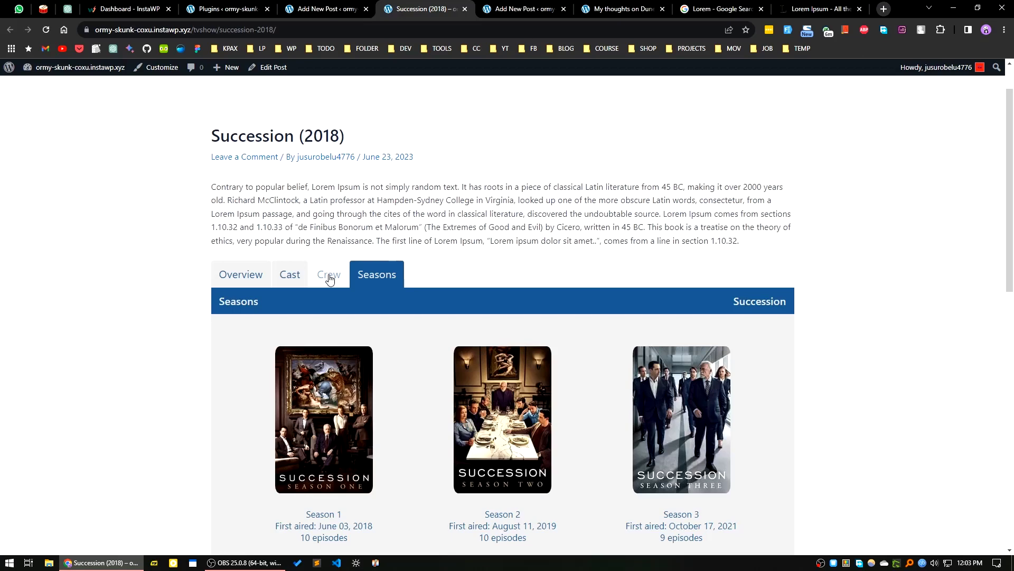
click(324, 278)
click(364, 271)
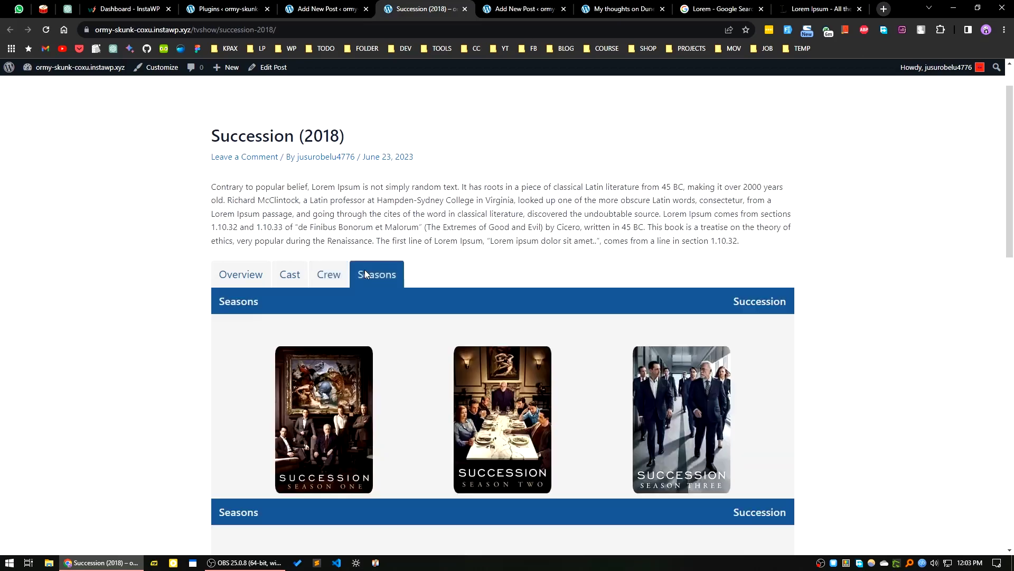
click(328, 280)
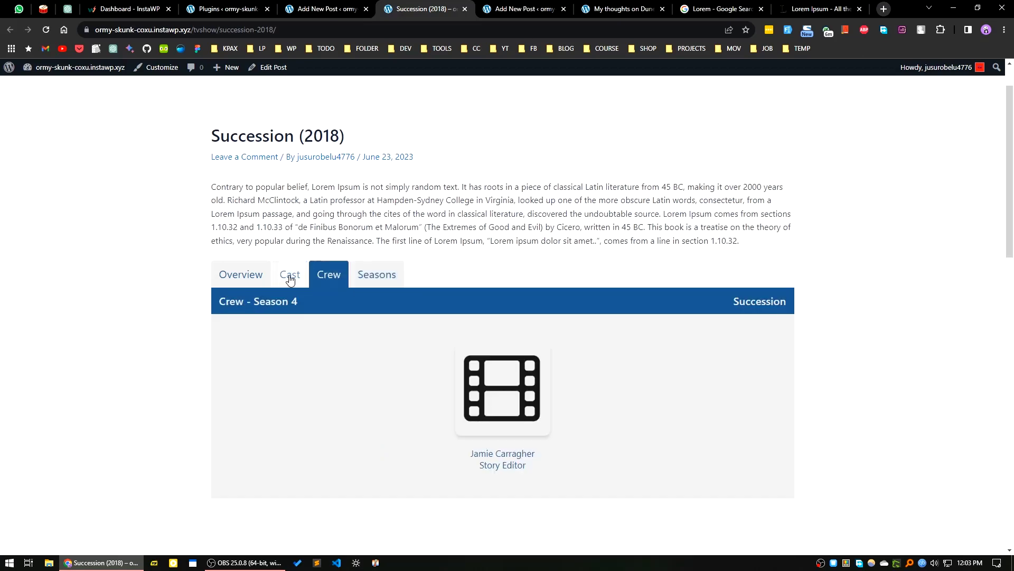